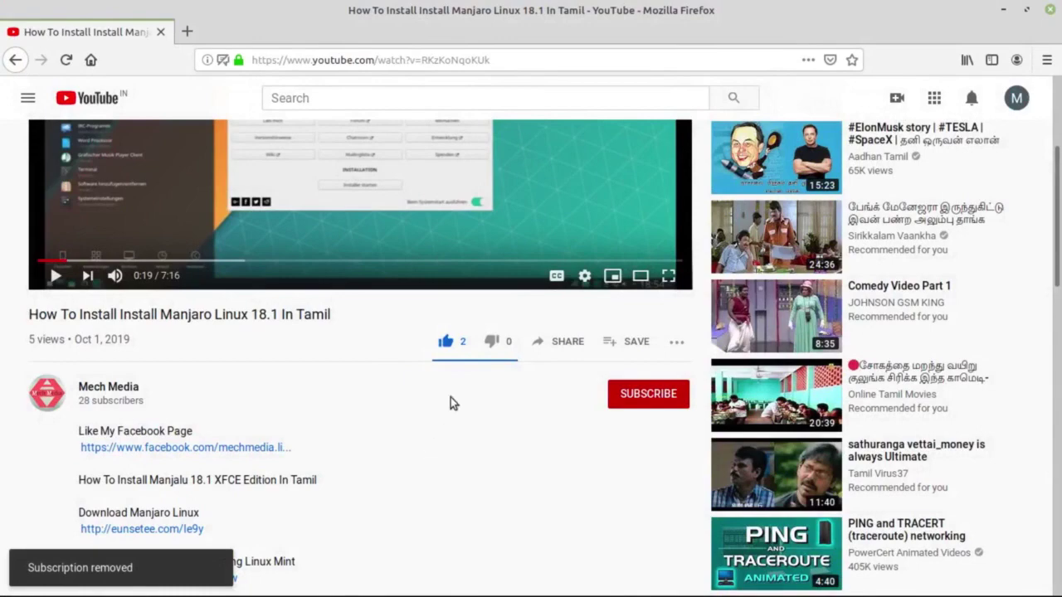
- Subscribe to the Mech Media channel with notifications set to All, and like its Facebook page
{"action": "left_click", "coordinate": [643, 397]}
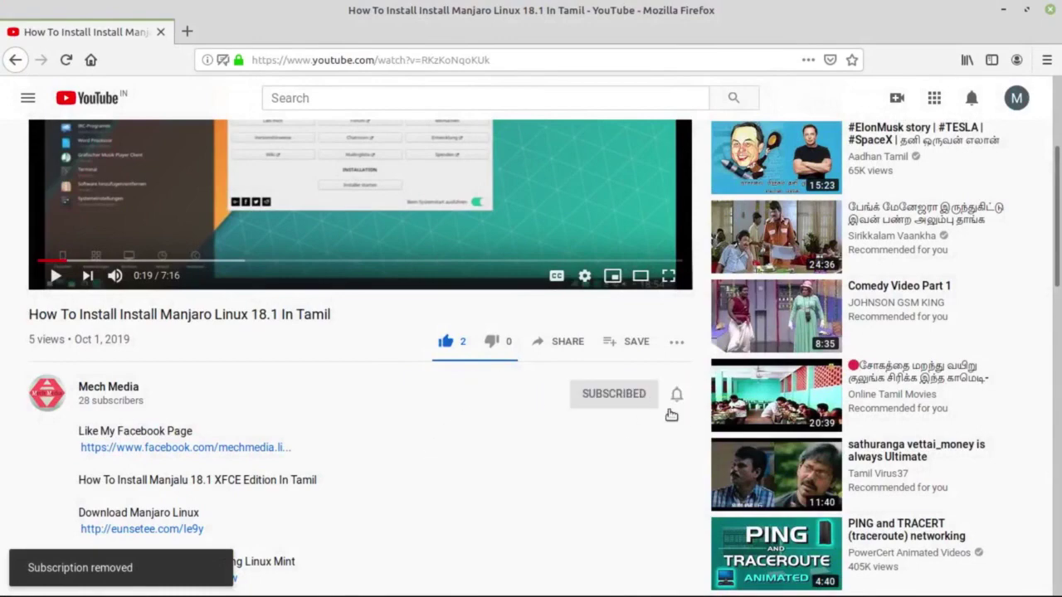
{"action": "left_click", "coordinate": [676, 397]}
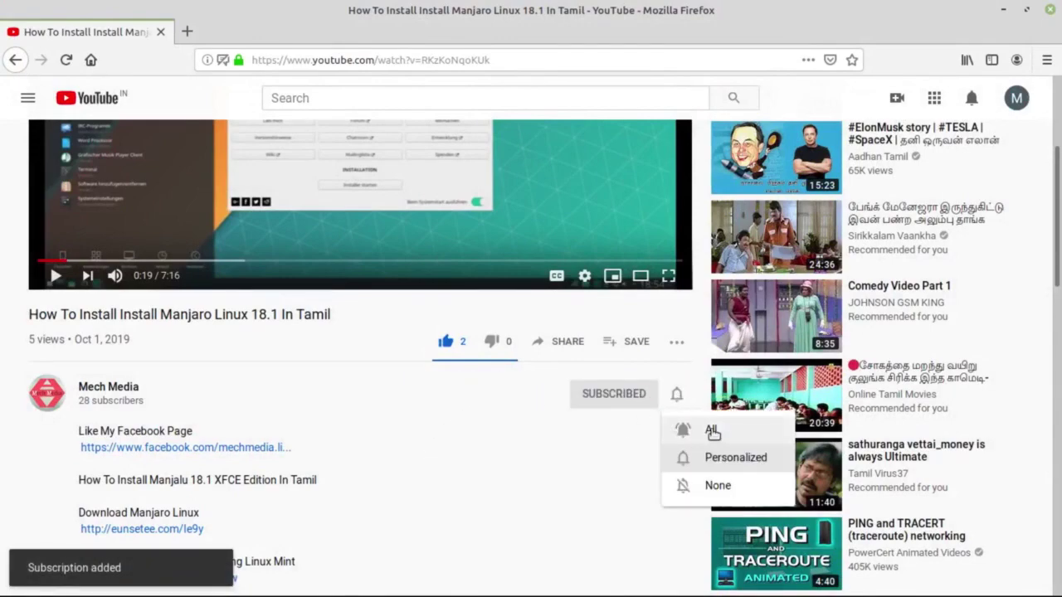
{"action": "left_click", "coordinate": [701, 429]}
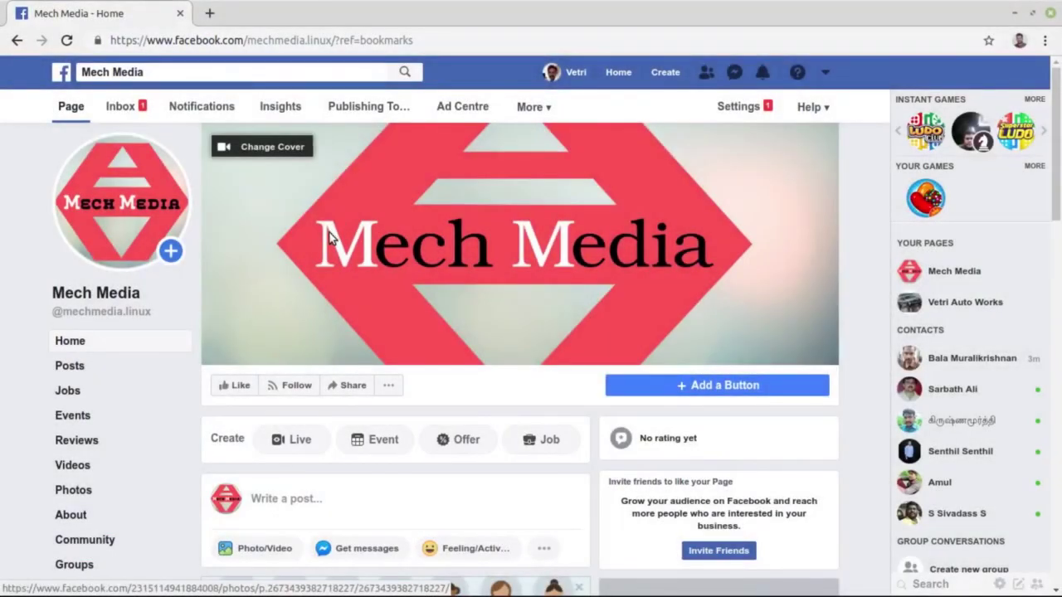
{"action": "left_click", "coordinate": [236, 392]}
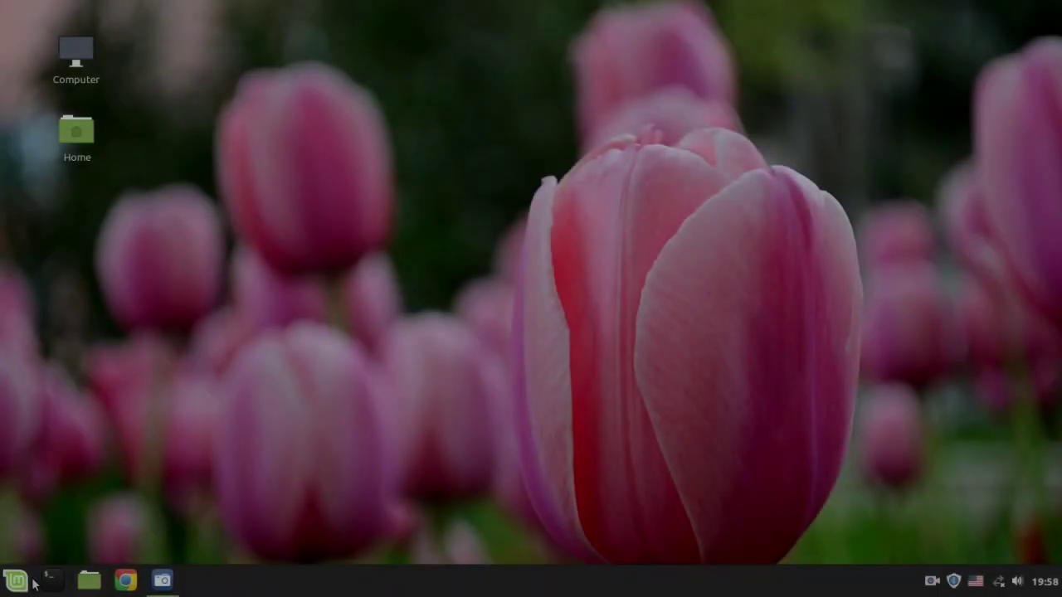
- Launch the Kdenlive video editor from the desktop
{"action": "key", "text": "super"}
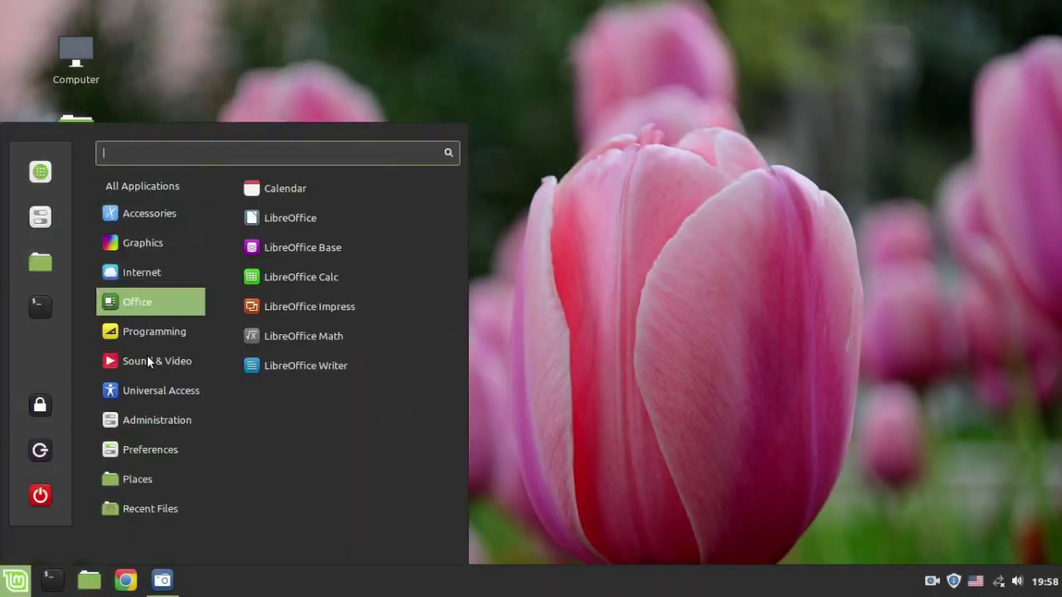
{"action": "mouse_move", "coordinate": [150, 361]}
{"action": "left_click", "coordinate": [275, 254]}
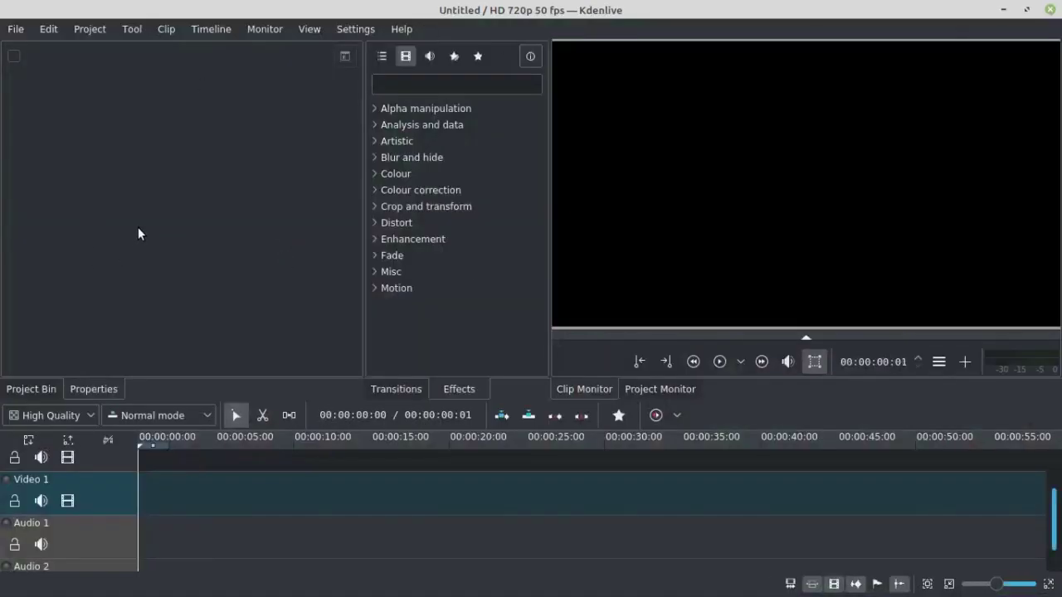
- Create a new project with the HD 720p 50 fps profile, 3 video tracks and 2 audio tracks
{"action": "left_click", "coordinate": [16, 29]}
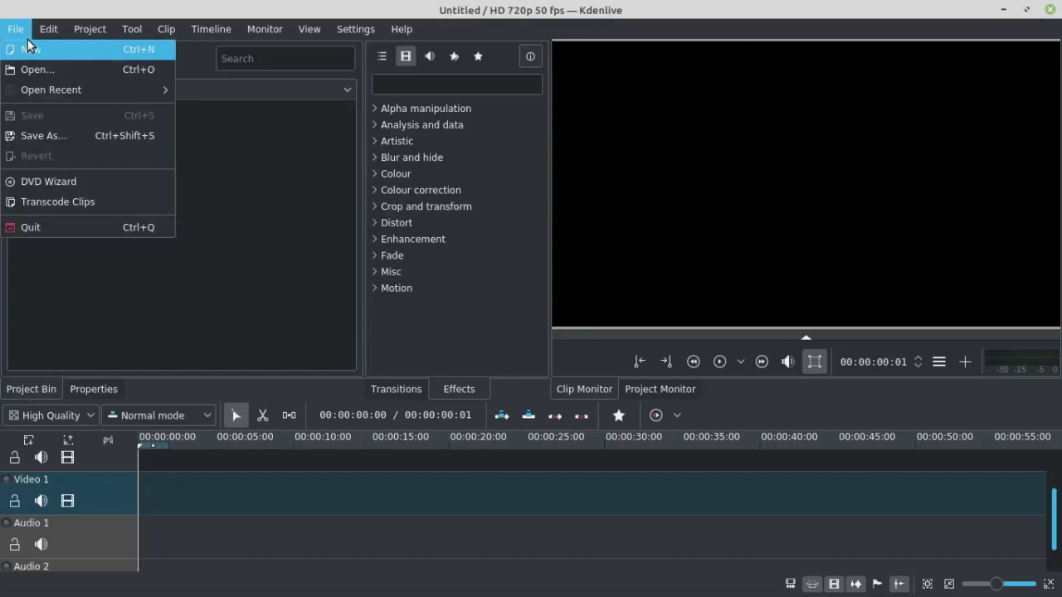
{"action": "left_click", "coordinate": [30, 49]}
{"action": "left_click", "coordinate": [413, 212]}
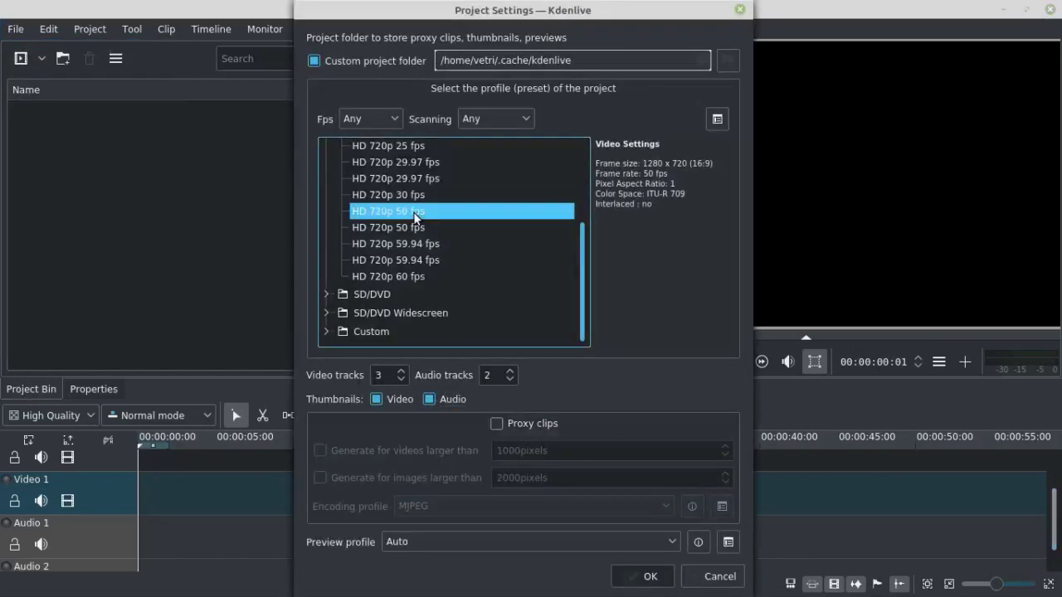
{"action": "mouse_move", "coordinate": [581, 286]}
{"action": "left_mouse_down"}
{"action": "mouse_move", "coordinate": [580, 243]}
{"action": "mouse_move", "coordinate": [574, 291]}
{"action": "left_mouse_up"}
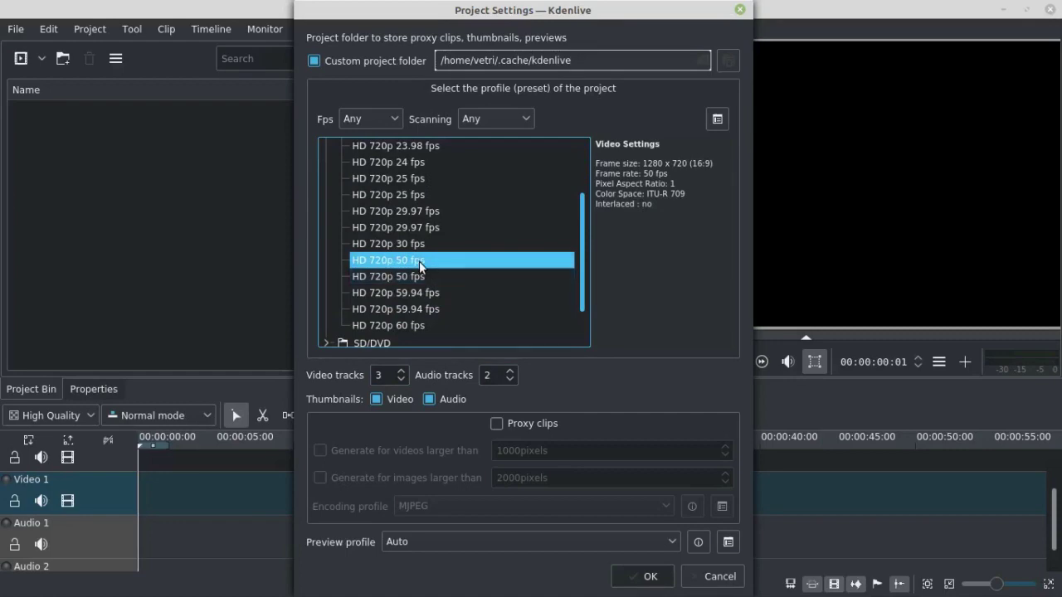
{"action": "left_click_drag", "start_coordinate": [384, 376], "coordinate": [363, 379]}
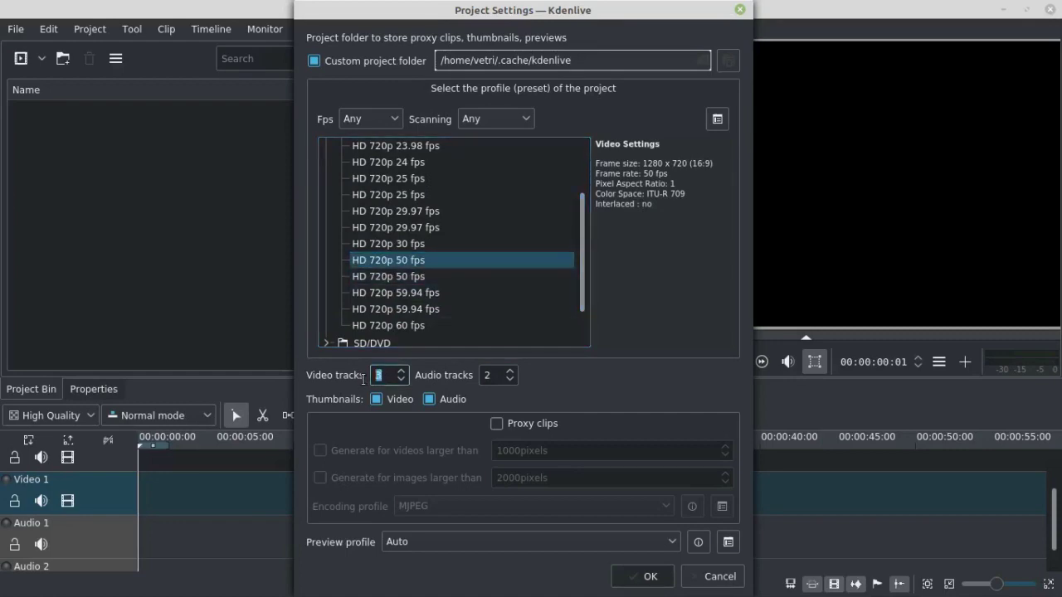
{"action": "key", "text": "Tab"}
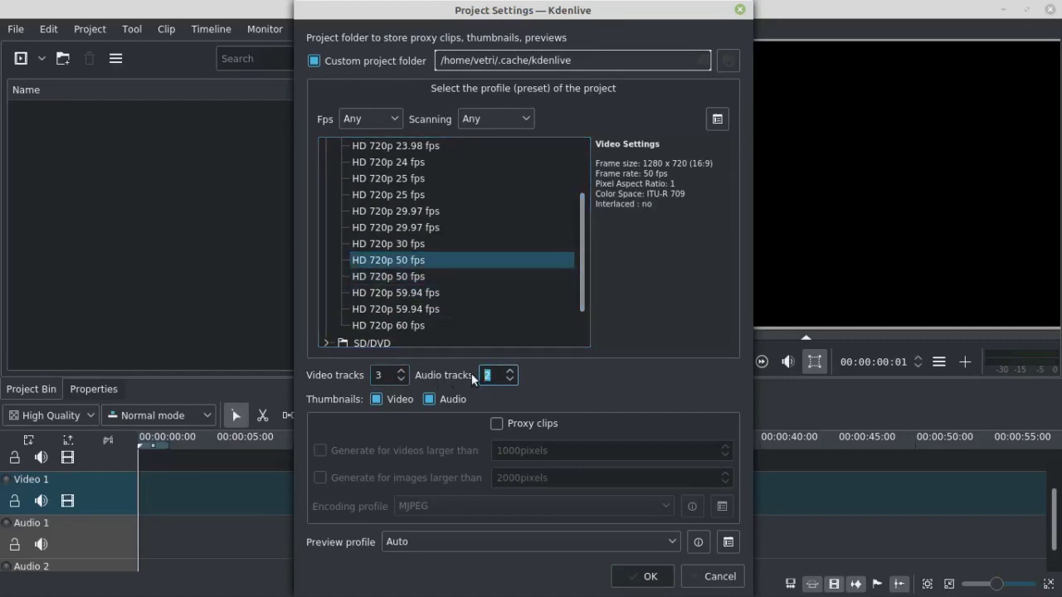
{"action": "left_click", "coordinate": [639, 575]}
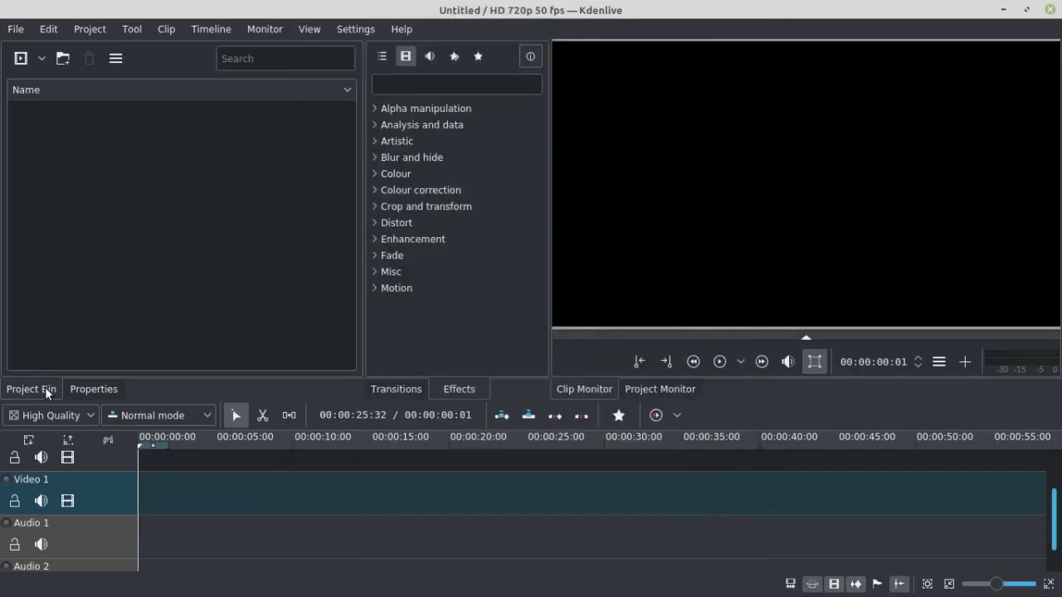
- Import Vetri Vel.mp4 from the Videos/Movies folder into the project bin using the file manager
{"action": "left_click", "coordinate": [52, 218]}
{"action": "mouse_move", "coordinate": [96, 580]}
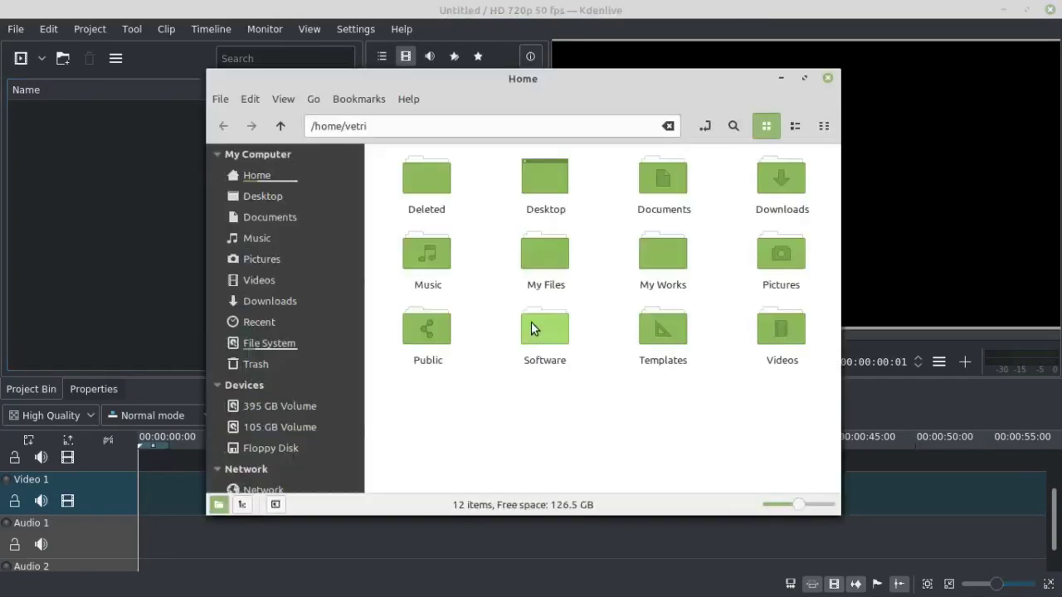
{"action": "double_click", "coordinate": [784, 334]}
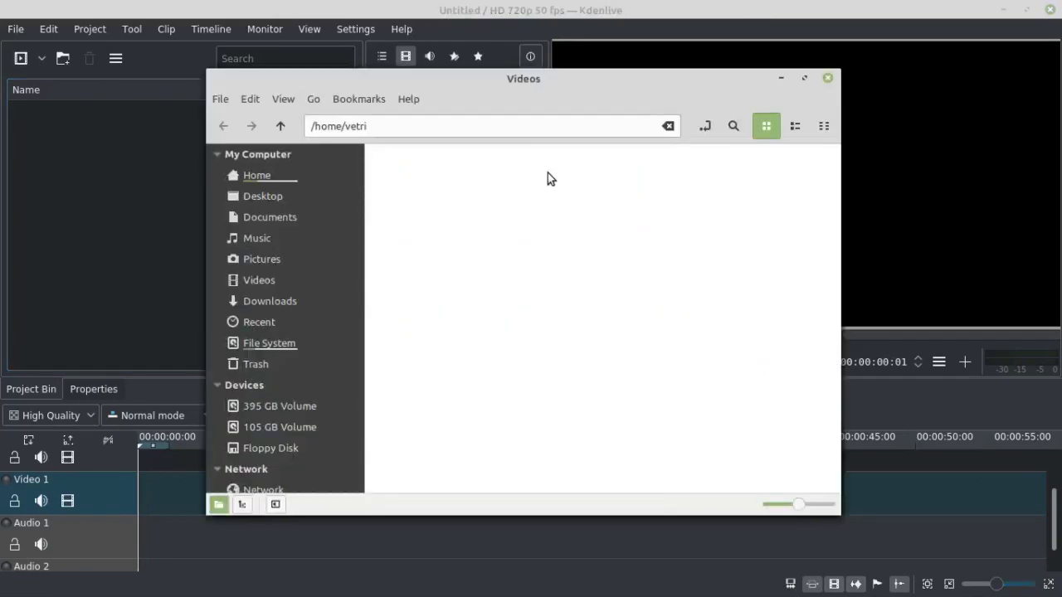
{"action": "double_click", "coordinate": [544, 176]}
{"action": "scroll", "coordinate": [760, 455], "scroll_direction": "down", "scroll_amount": 4}
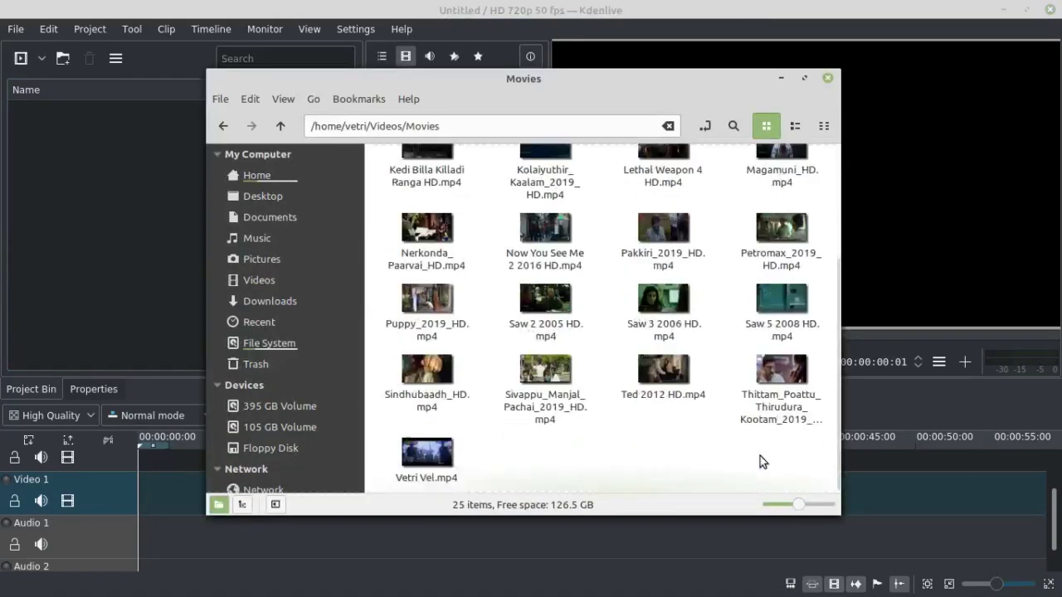
{"action": "left_click", "coordinate": [445, 453]}
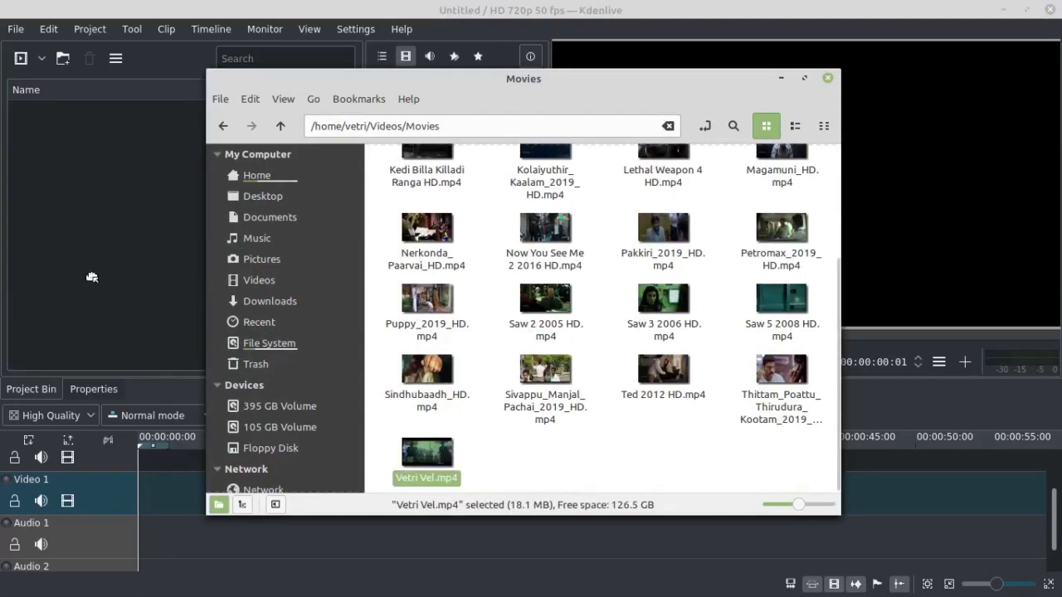
{"action": "left_click_drag", "start_coordinate": [91, 277], "coordinate": [105, 291]}
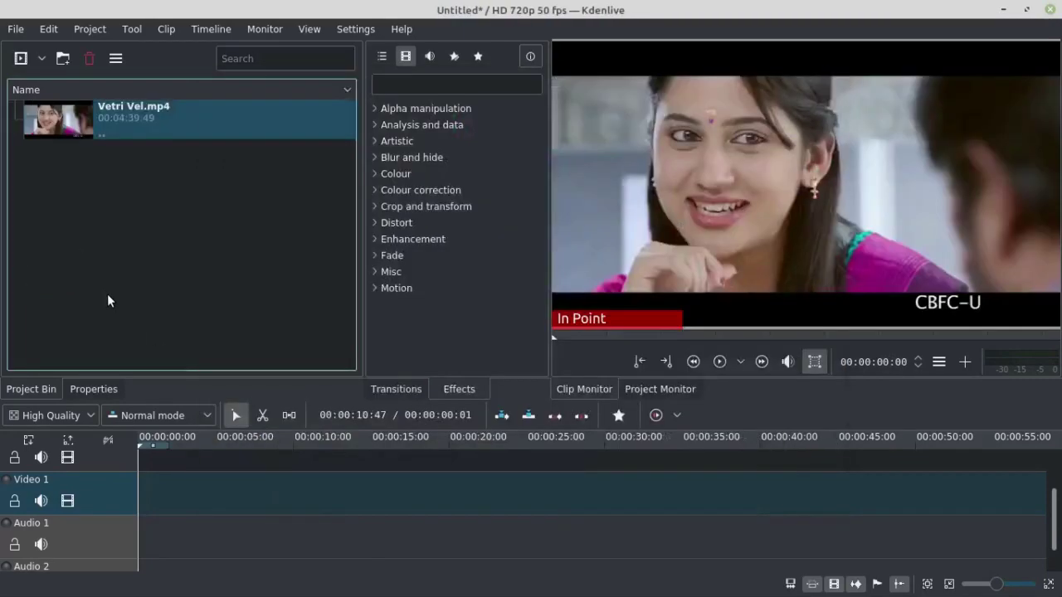
- Place Vetri Vel.mp4 at the start of the Video 1 track and reduce the track height to show all tracks
{"action": "left_click", "coordinate": [68, 131]}
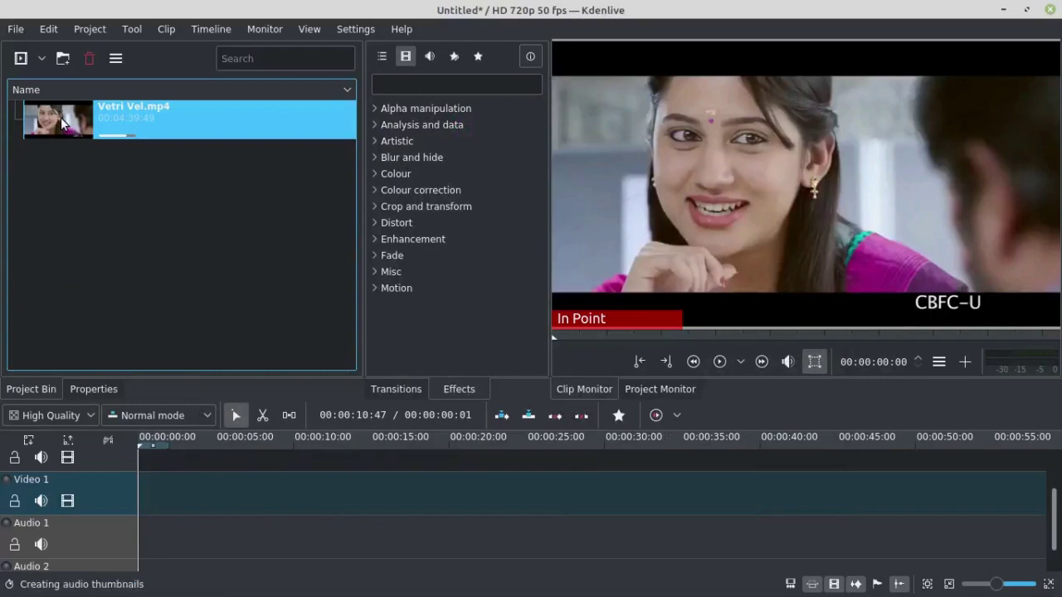
{"action": "left_click_drag", "start_coordinate": [56, 124], "coordinate": [149, 495]}
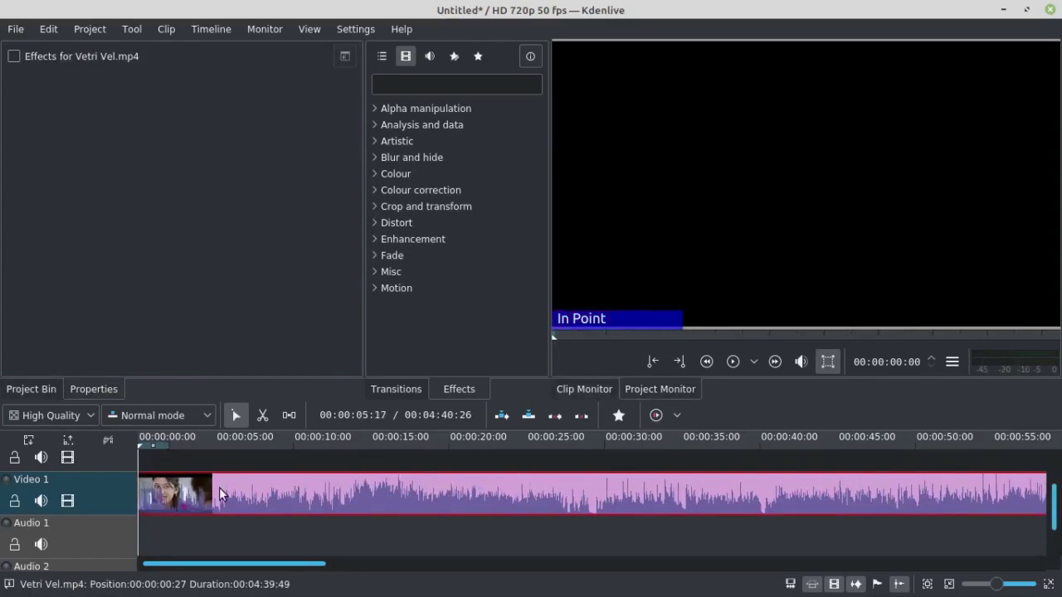
{"action": "left_click", "coordinate": [29, 440]}
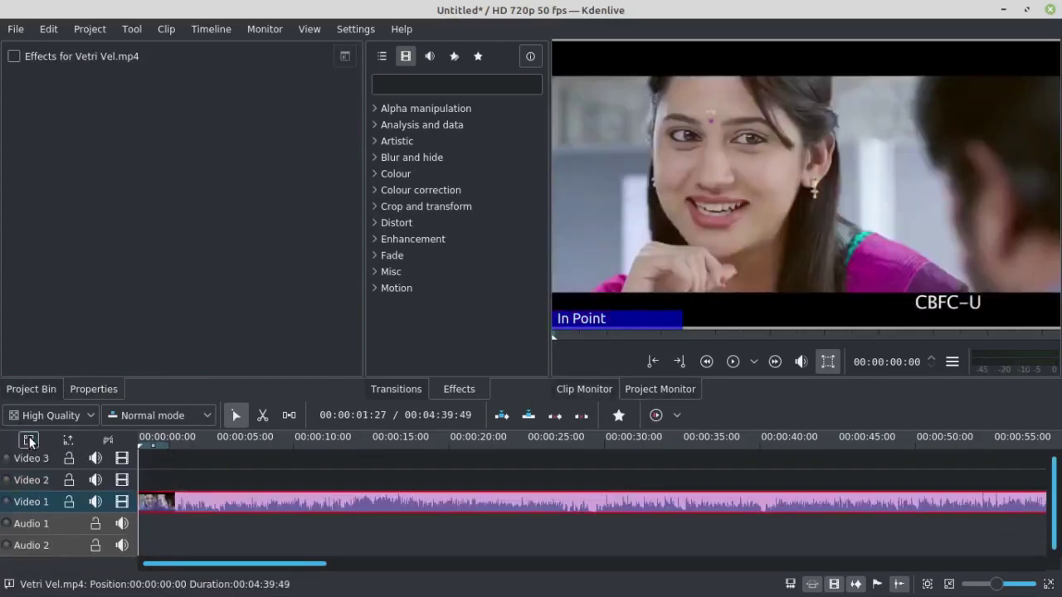
- Split the audio from the Vetri Vel.mp4 clip on Video 1 and ungroup the video and audio parts
{"action": "right_click", "coordinate": [236, 503]}
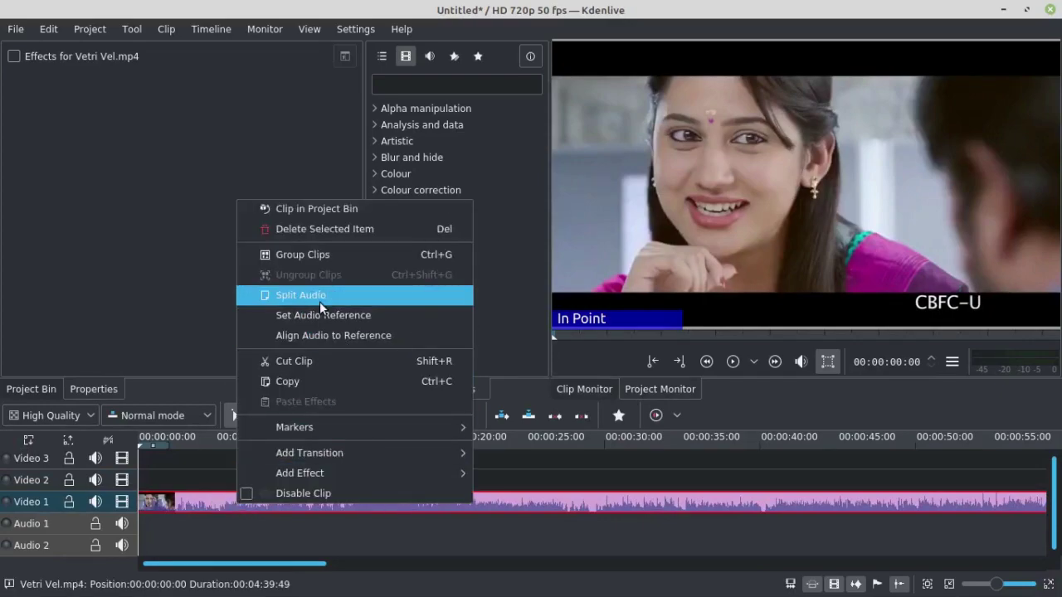
{"action": "left_click", "coordinate": [319, 297]}
{"action": "left_click", "coordinate": [224, 471]}
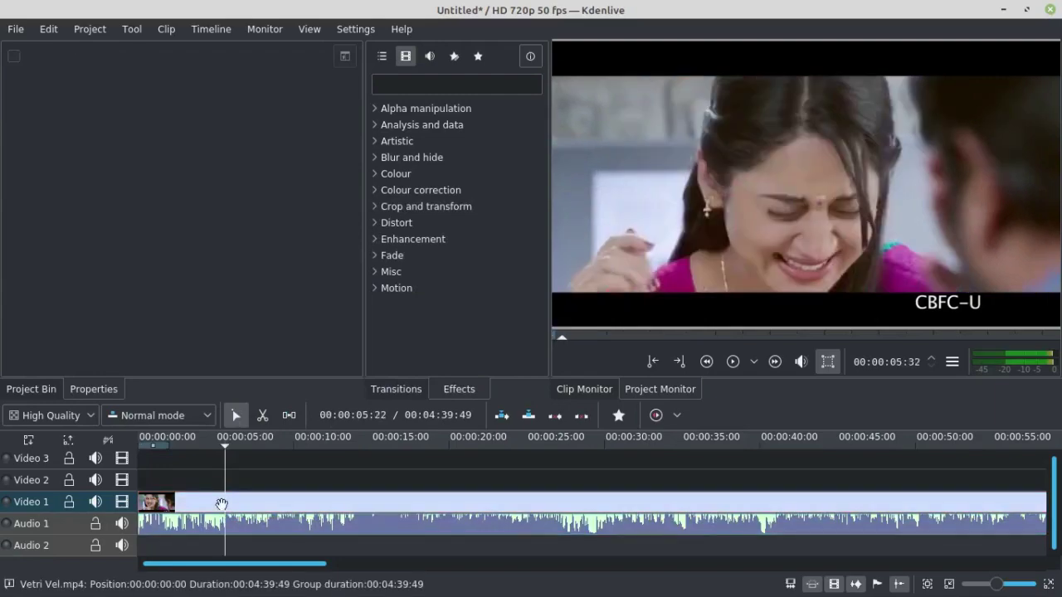
{"action": "left_click", "coordinate": [212, 503]}
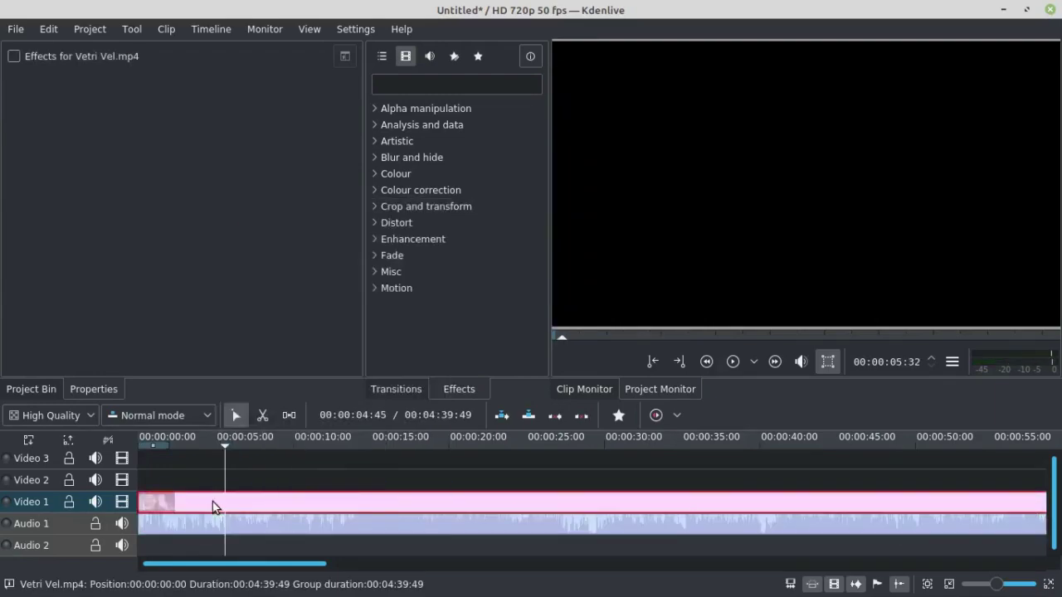
{"action": "right_click", "coordinate": [212, 501]}
{"action": "left_click", "coordinate": [306, 274]}
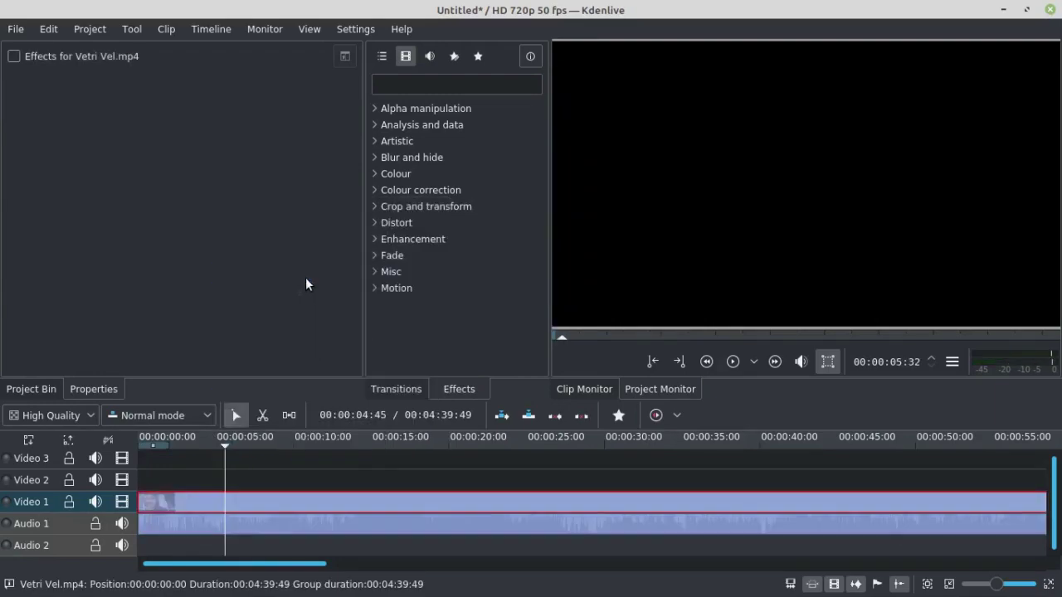
- Delete the separated audio clip from the Audio 1 track and return the playhead to the timeline start
{"action": "left_click", "coordinate": [243, 527]}
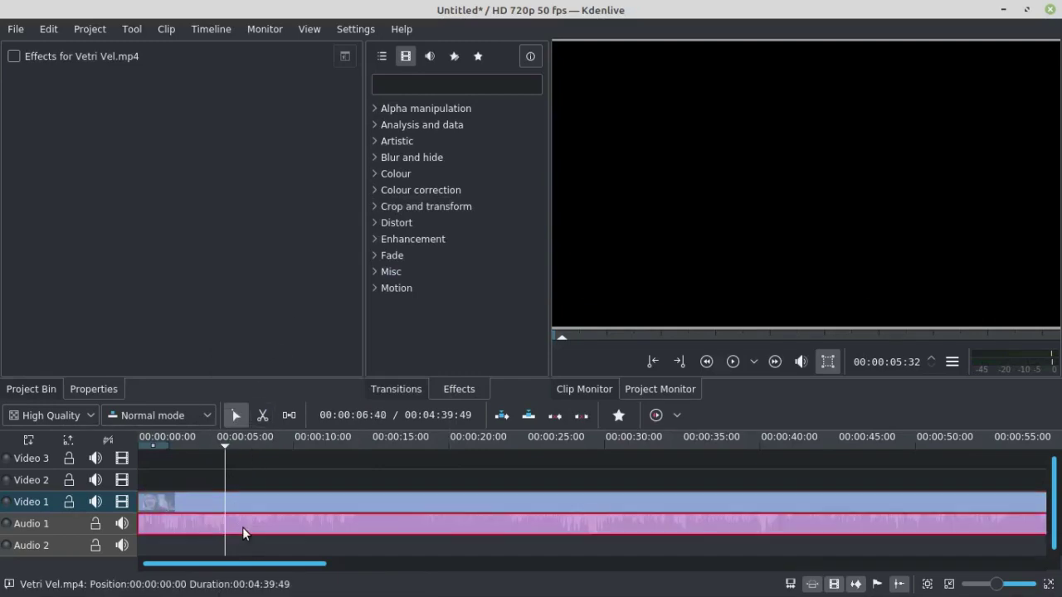
{"action": "key", "text": "Delete"}
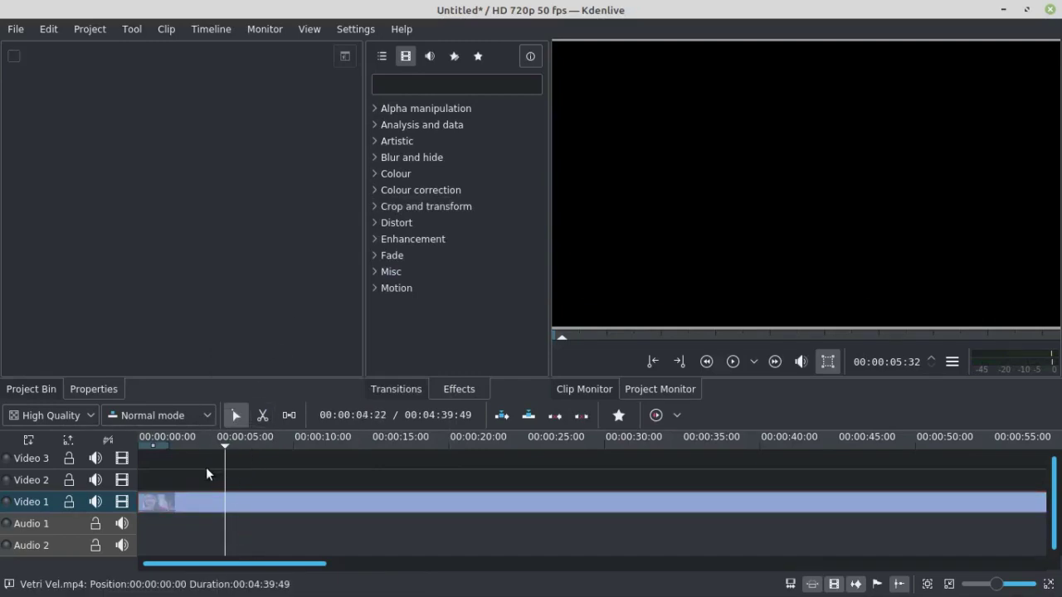
{"action": "left_click", "coordinate": [165, 467]}
{"action": "mouse_move", "coordinate": [149, 467]}
{"action": "left_mouse_down"}
{"action": "mouse_move", "coordinate": [140, 467]}
{"action": "mouse_move", "coordinate": [201, 467]}
{"action": "mouse_move", "coordinate": [135, 465]}
{"action": "left_mouse_up"}
{"action": "key", "text": "i"}
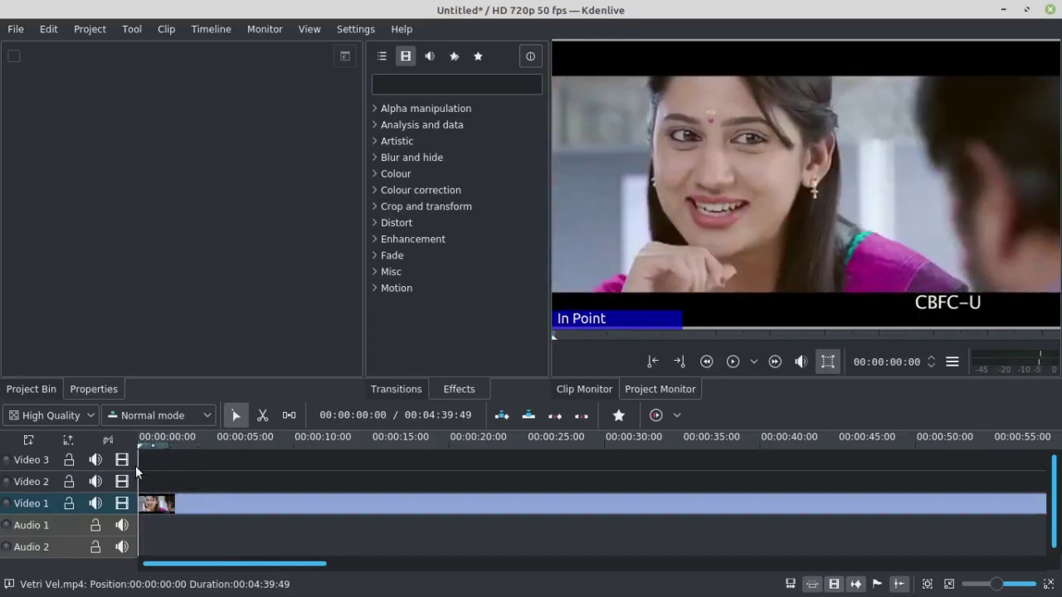
{"action": "left_click", "coordinate": [165, 502]}
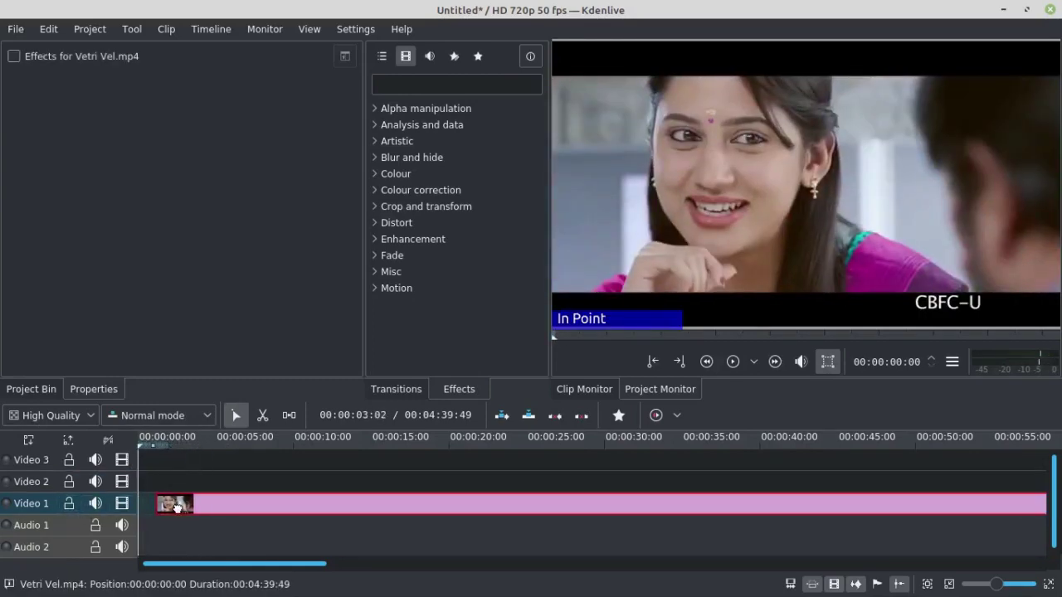
- Start a new title clip for the project, keeping its duration at 00:00:05:00
{"action": "left_click", "coordinate": [21, 395]}
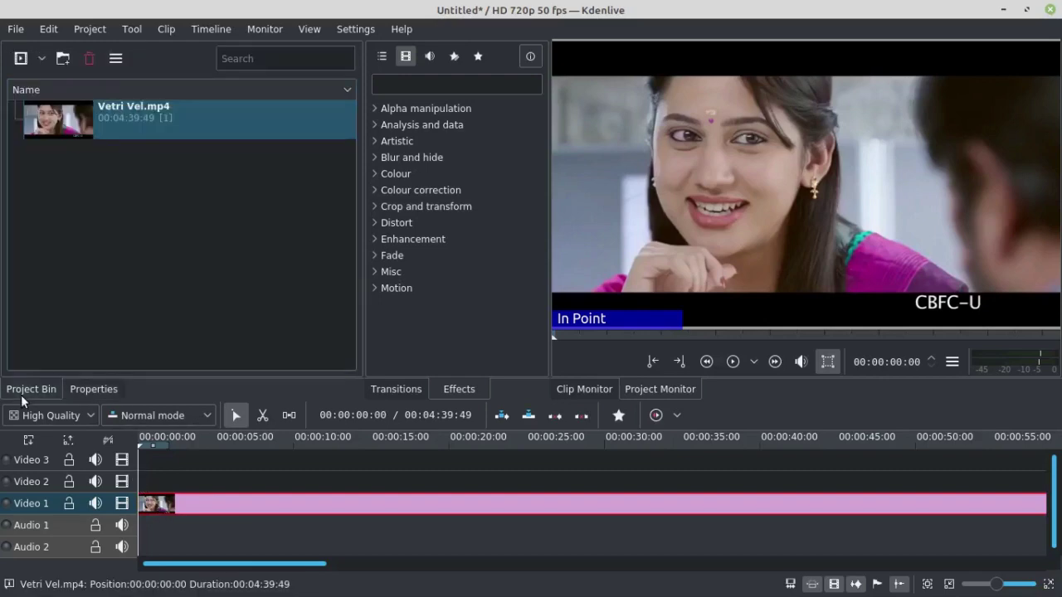
{"action": "right_click", "coordinate": [64, 222]}
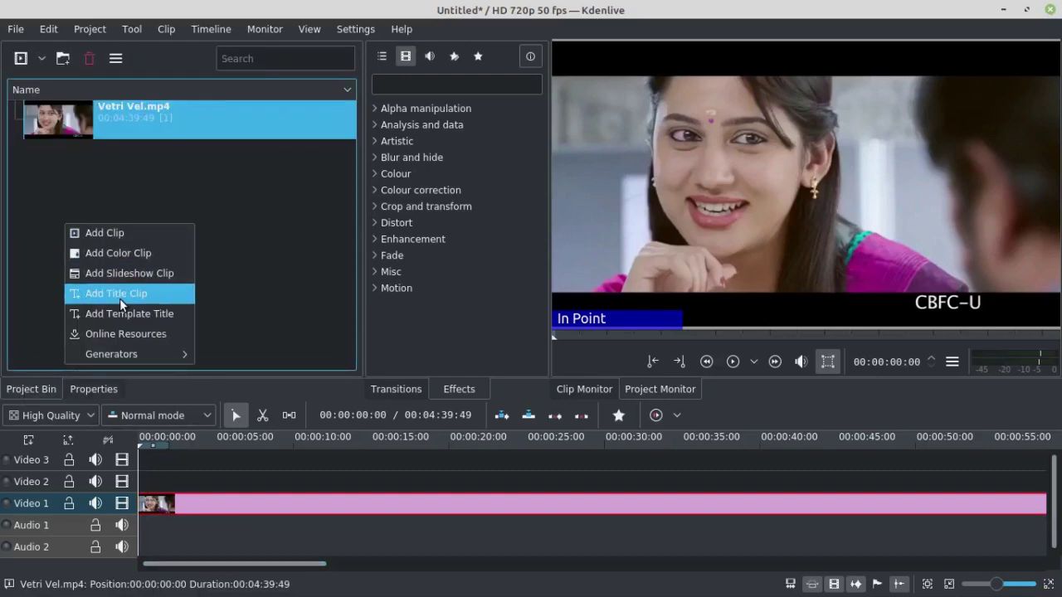
{"action": "left_click", "coordinate": [251, 166]}
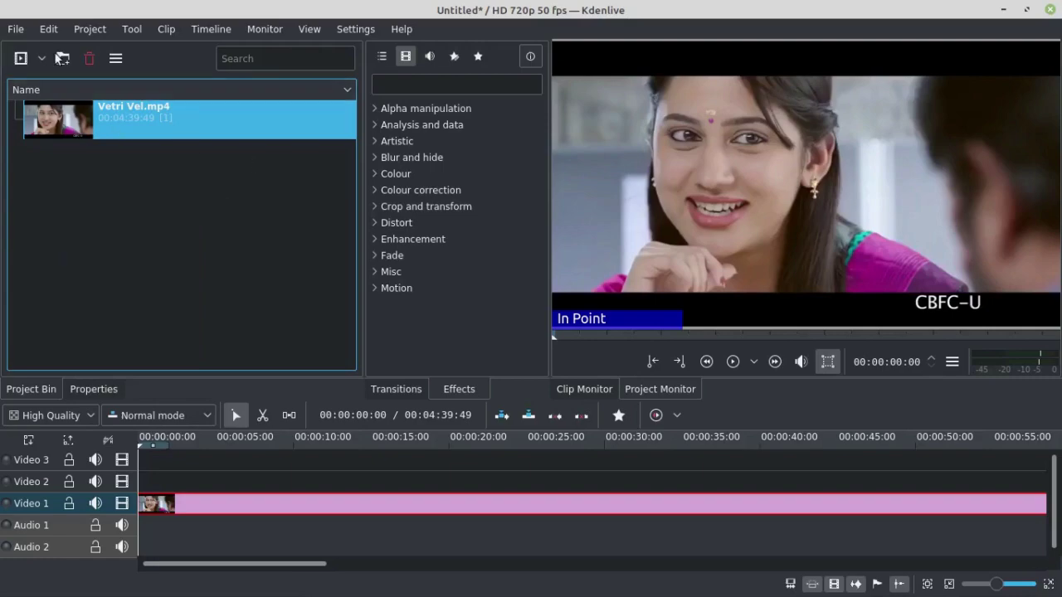
{"action": "left_click", "coordinate": [89, 29]}
{"action": "left_click", "coordinate": [145, 113]}
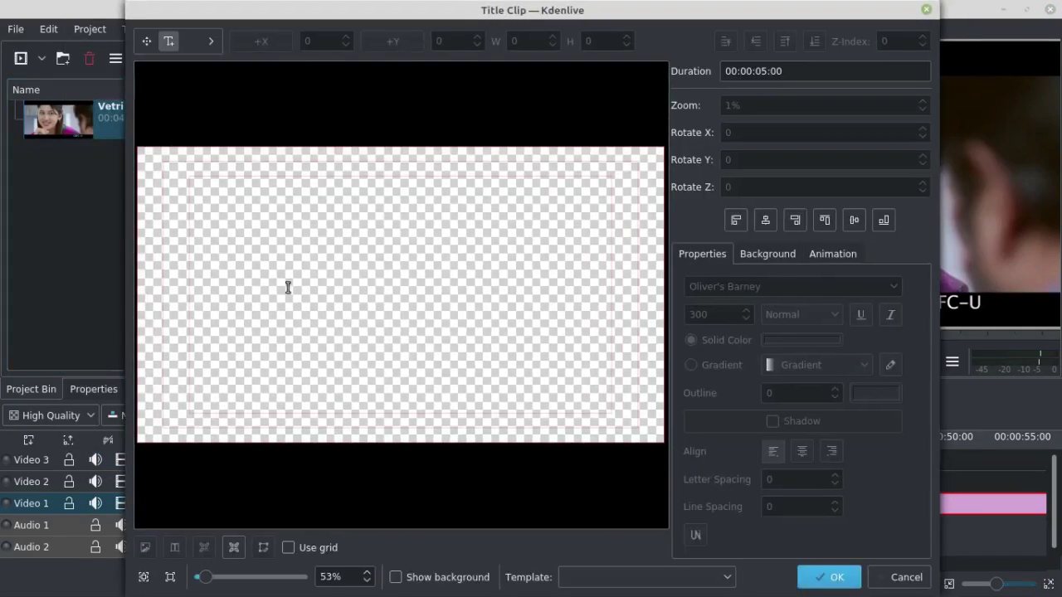
- Add a text item reading MECH to the title canvas at about X 267, Y 386
{"action": "left_click", "coordinate": [249, 328]}
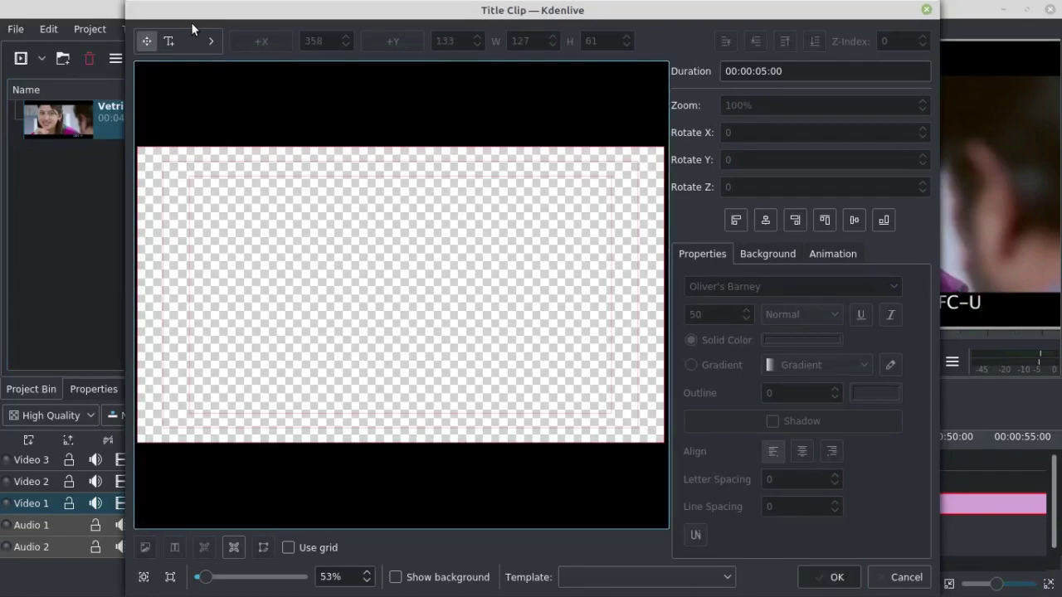
{"action": "left_click", "coordinate": [169, 41]}
{"action": "left_click", "coordinate": [247, 319]}
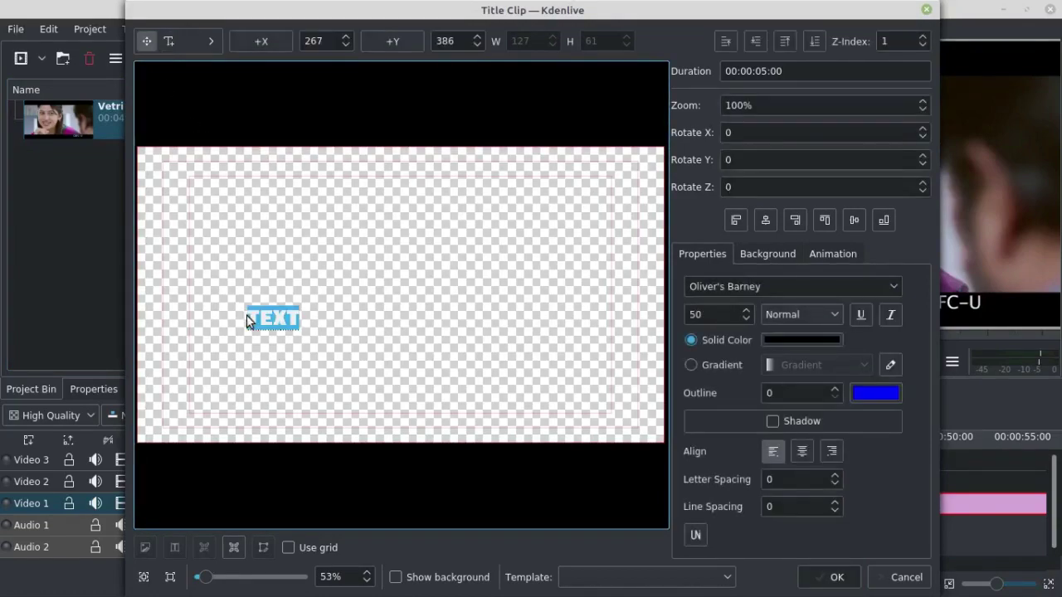
{"action": "type", "text": "MECH"}
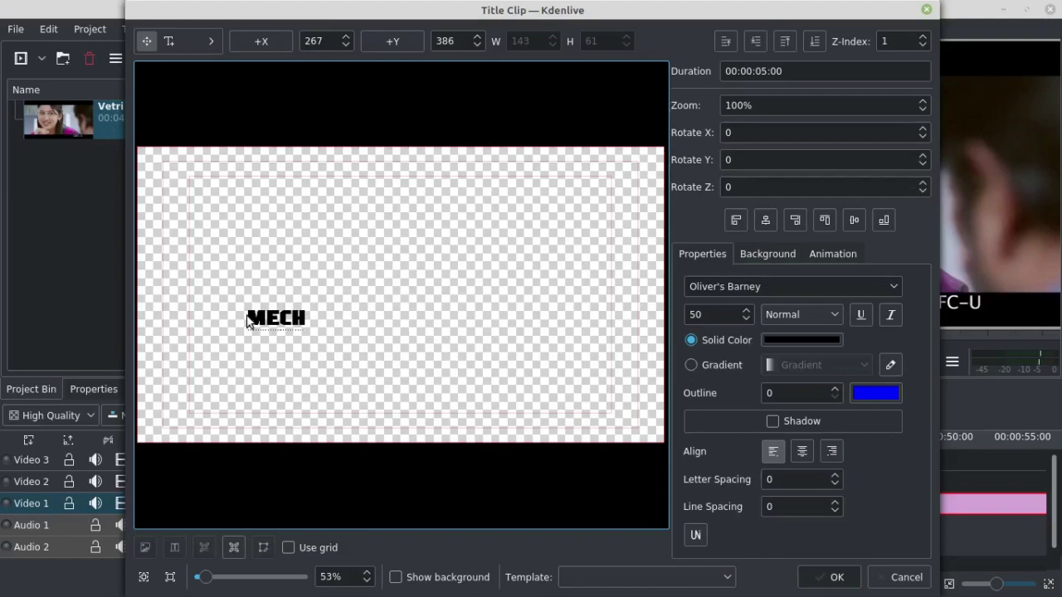
- Move the MECH text to about X 380, Y 363 and set its font size to 300
{"action": "left_click", "coordinate": [278, 237]}
{"action": "left_click_drag", "start_coordinate": [274, 329], "coordinate": [322, 319]}
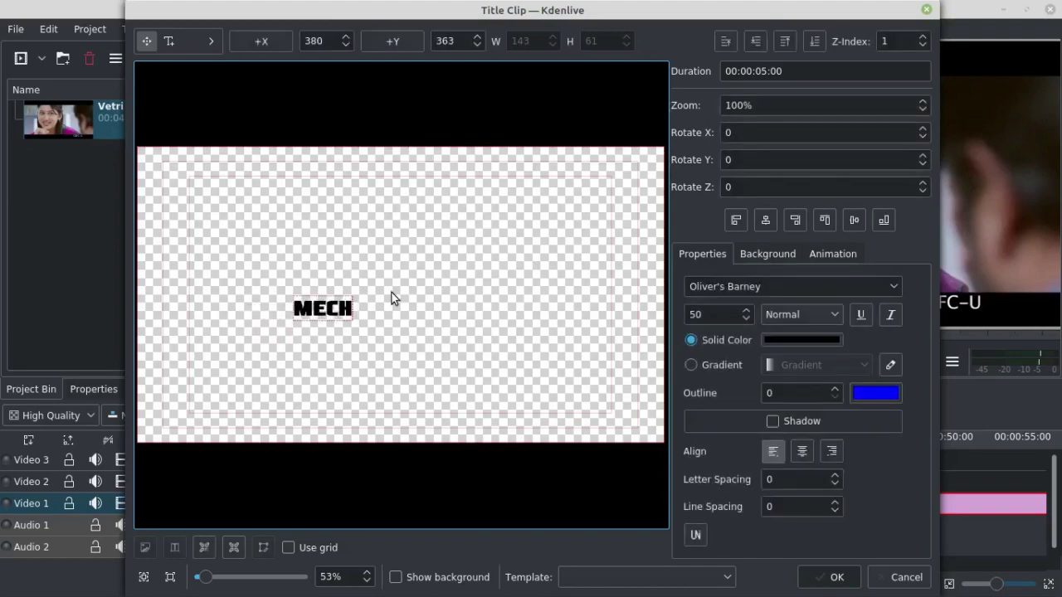
{"action": "double_click", "coordinate": [707, 314]}
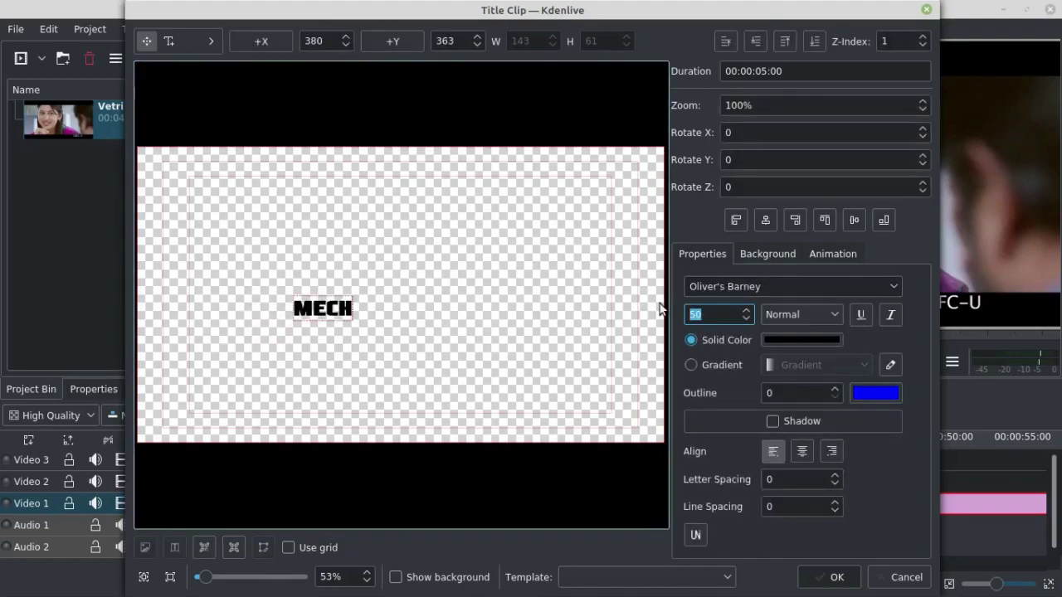
{"action": "type", "text": "300"}
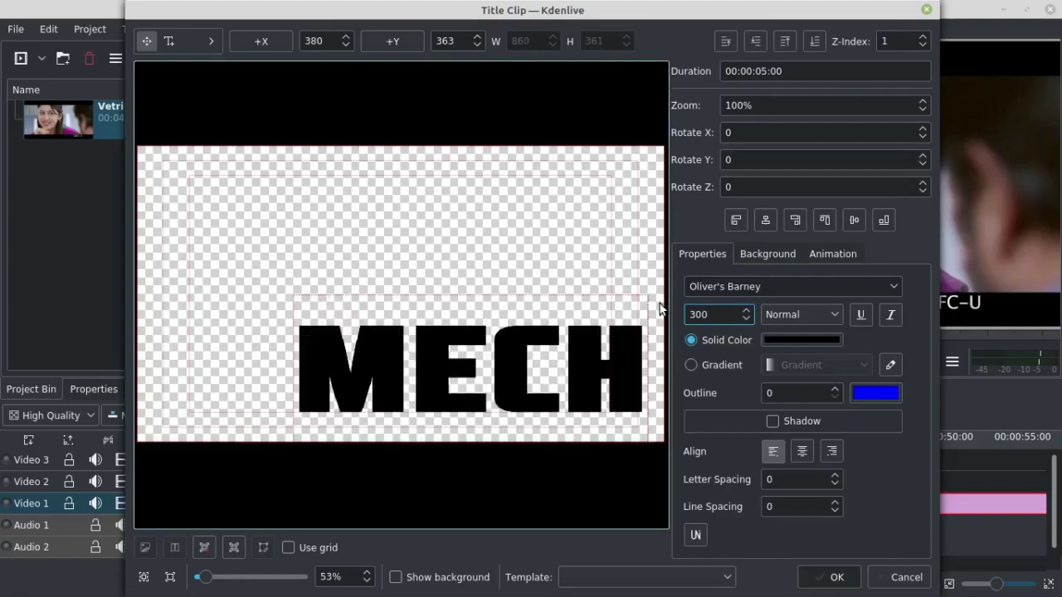
{"action": "key", "text": "Return"}
- Move the enlarged MECH text inward and centre it horizontally and vertically on the title canvas
{"action": "left_click_drag", "start_coordinate": [530, 388], "coordinate": [452, 320]}
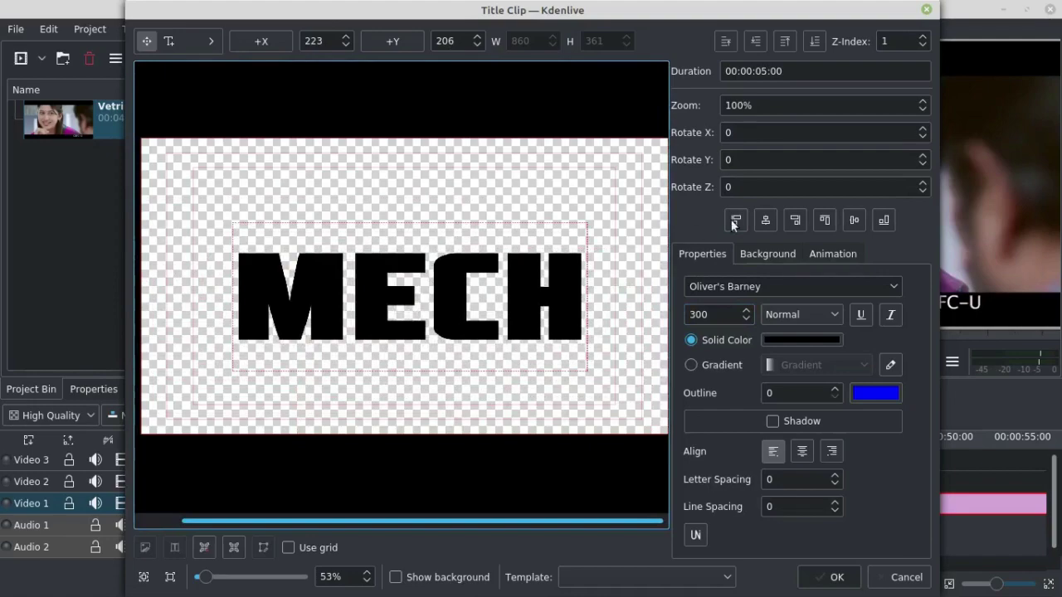
{"action": "left_click", "coordinate": [757, 221]}
{"action": "left_click", "coordinate": [860, 218]}
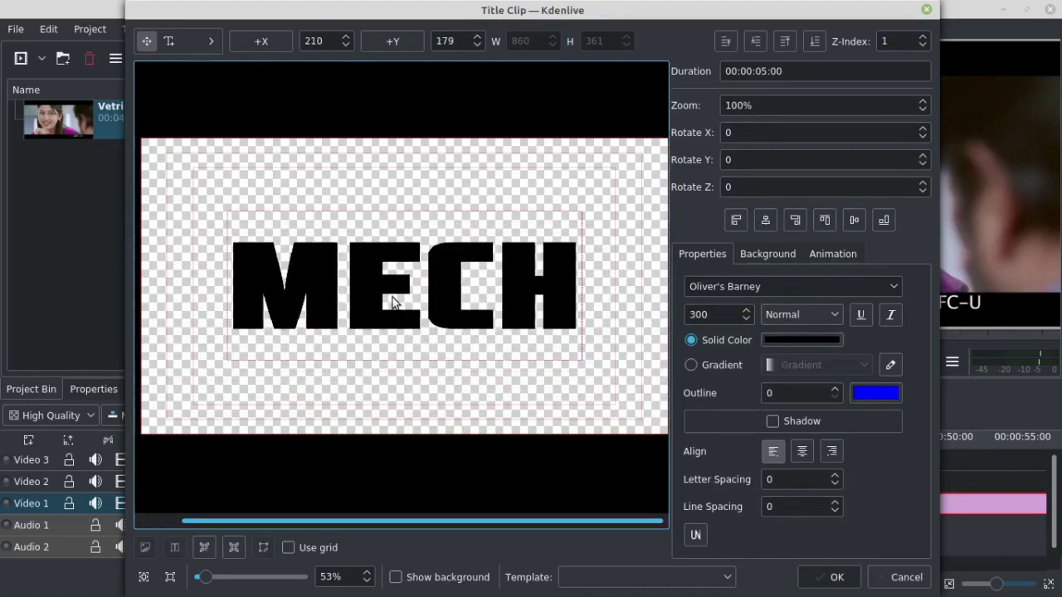
- Change the font of the MECH text to Pricedown
{"action": "double_click", "coordinate": [792, 286]}
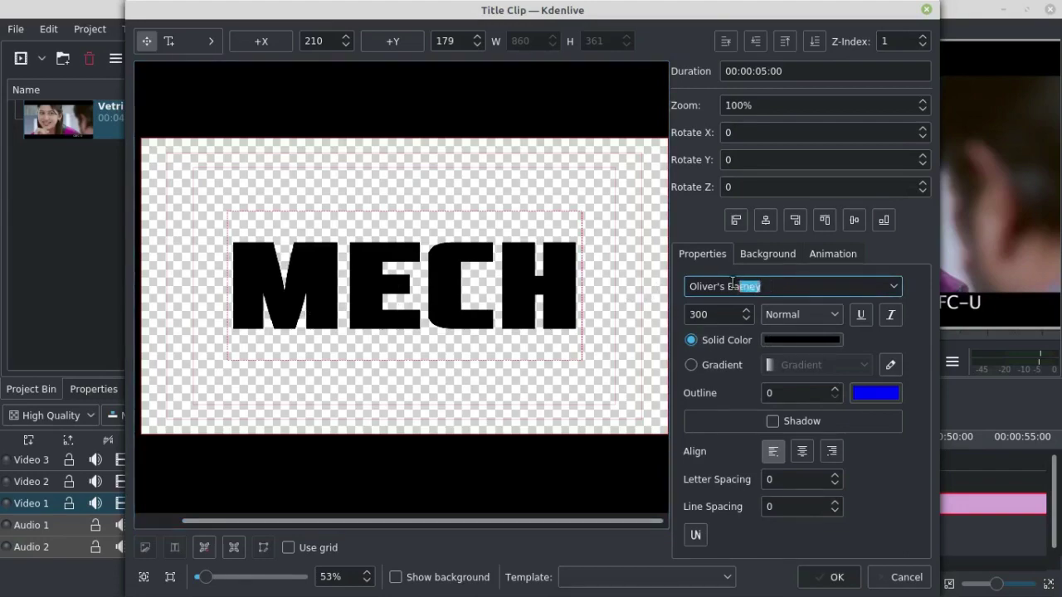
{"action": "left_click", "coordinate": [780, 286]}
{"action": "left_click_drag", "start_coordinate": [774, 284], "coordinate": [673, 283]}
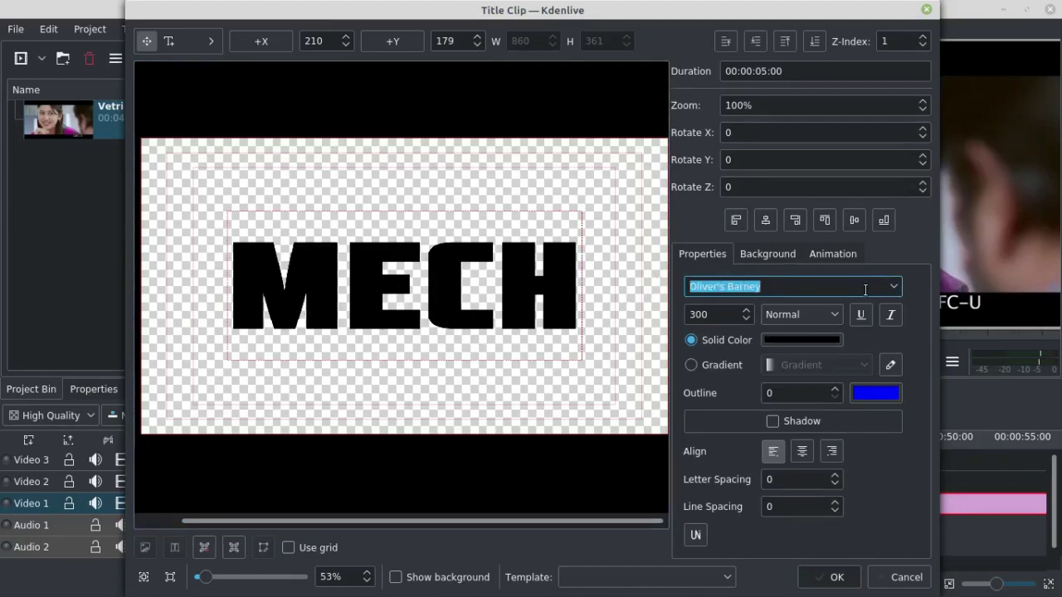
{"action": "left_click", "coordinate": [893, 286]}
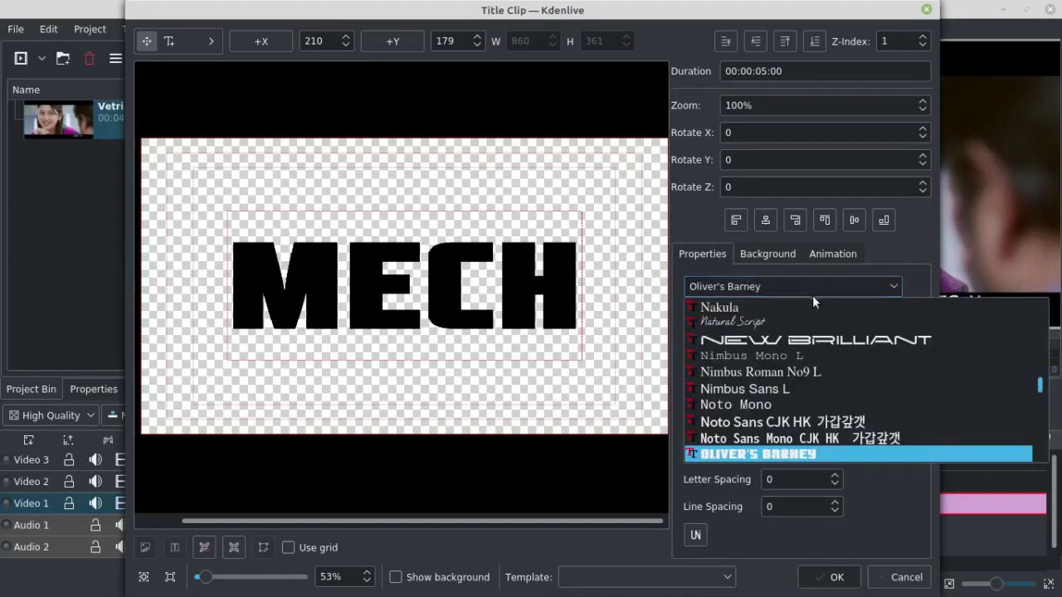
{"action": "scroll", "coordinate": [787, 419], "scroll_direction": "down", "scroll_amount": 3}
{"action": "left_click", "coordinate": [776, 403]}
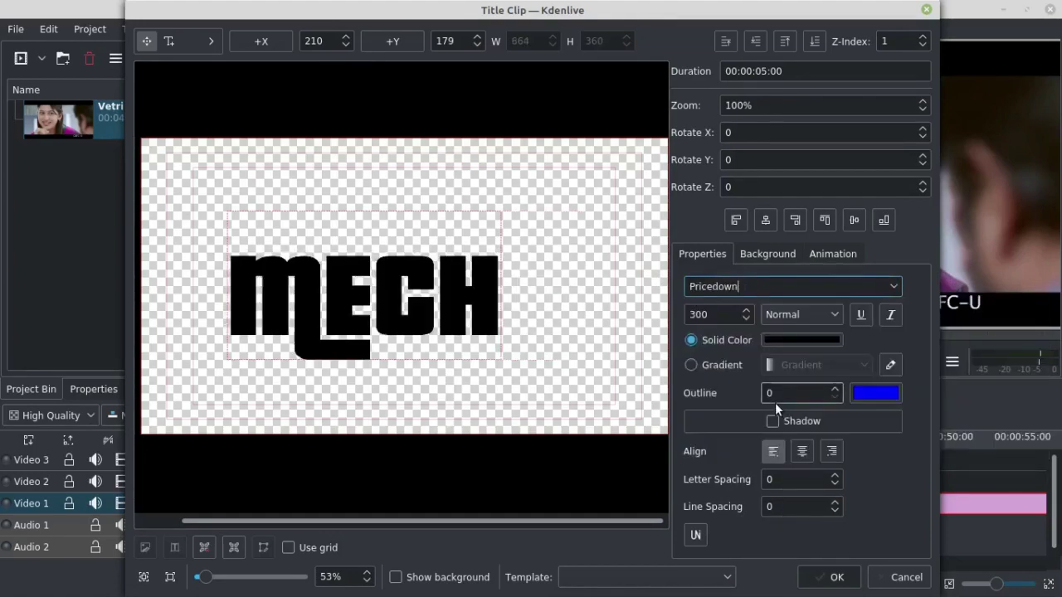
- Nudge the MECH text slightly and enlarge its font size, trying 350 and settling on 400
{"action": "left_click_drag", "start_coordinate": [398, 317], "coordinate": [400, 316]}
{"action": "double_click", "coordinate": [693, 314]}
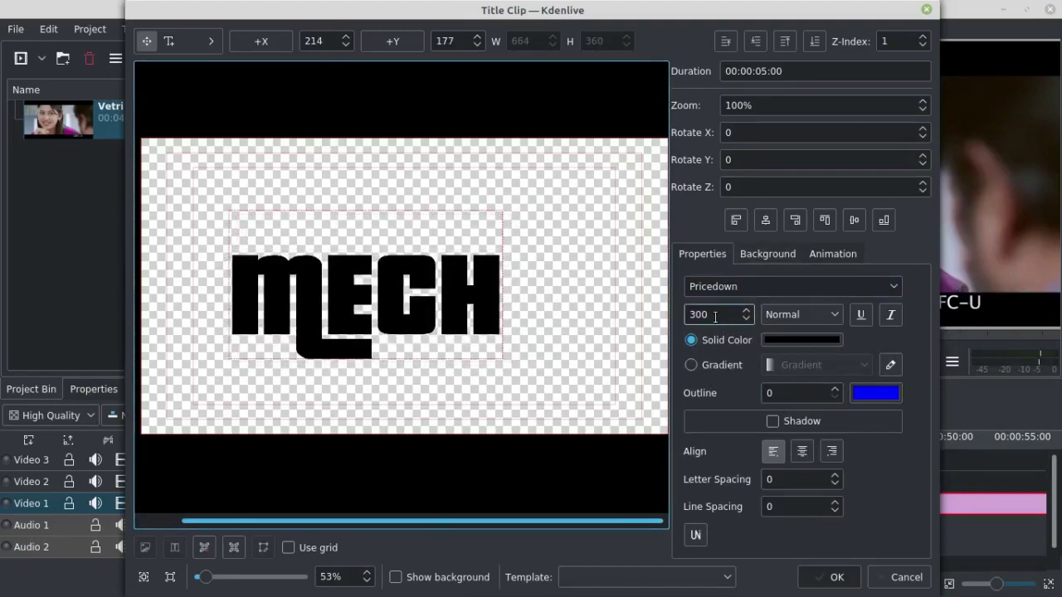
{"action": "type", "text": "350"}
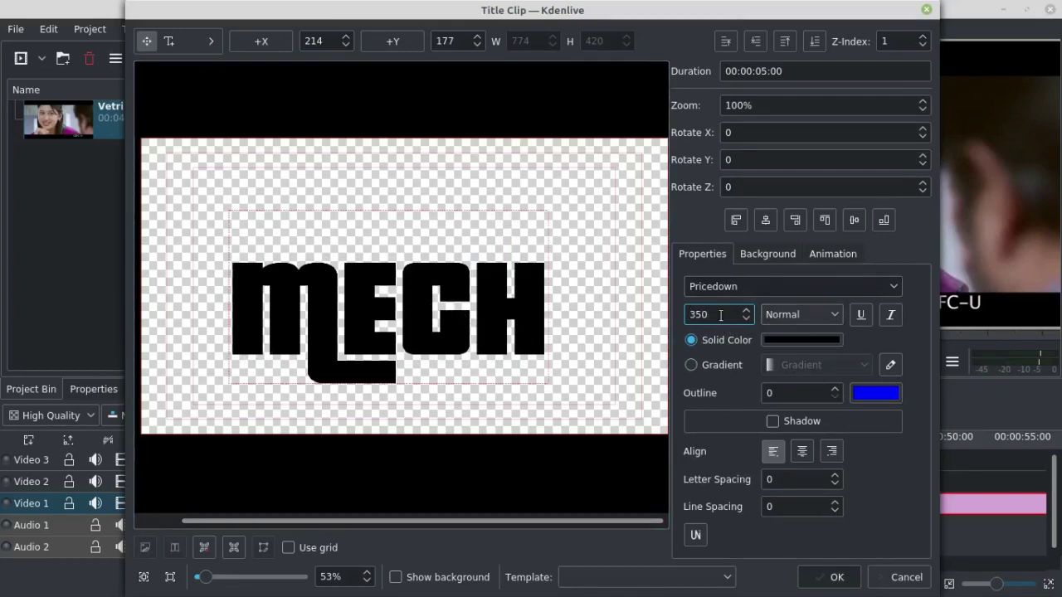
{"action": "double_click", "coordinate": [681, 314]}
{"action": "type", "text": "400"}
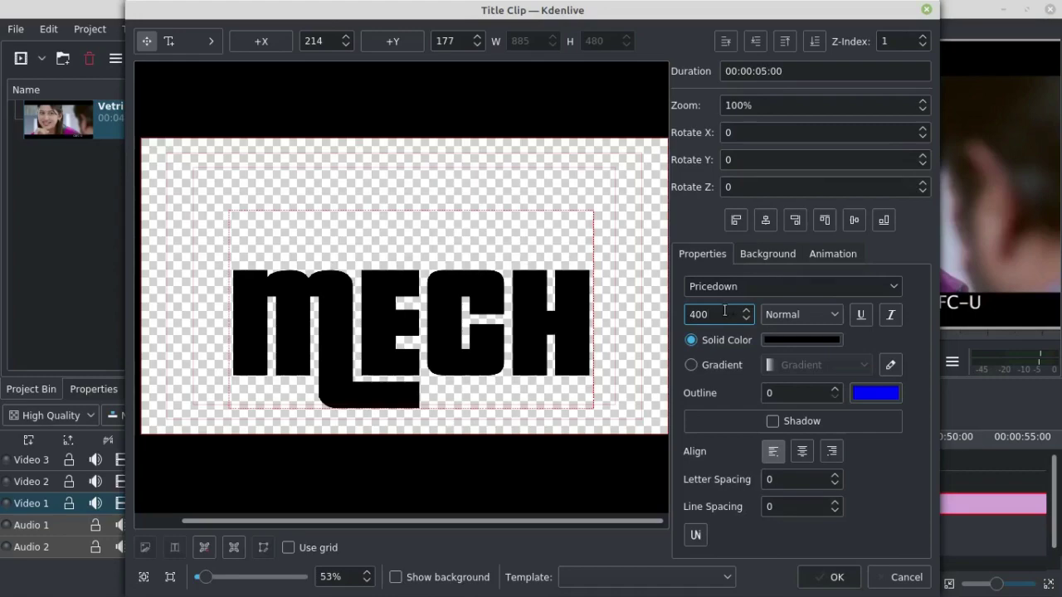
- Centre the MECH text horizontally and vertically on the canvas and save the title clip to the project
{"action": "left_click", "coordinate": [444, 314]}
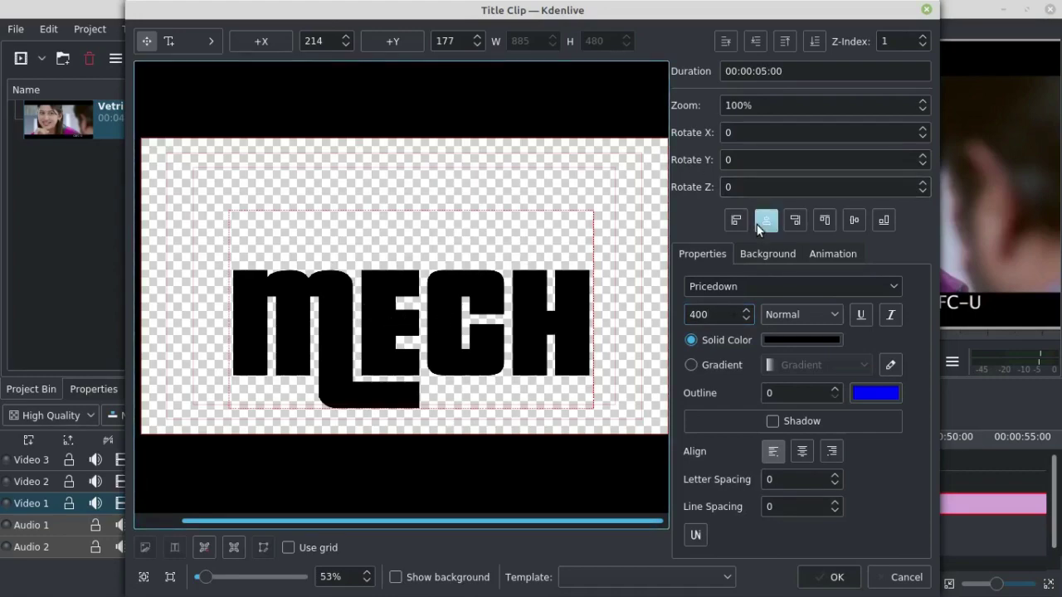
{"action": "left_click", "coordinate": [756, 222]}
{"action": "left_click", "coordinate": [856, 222]}
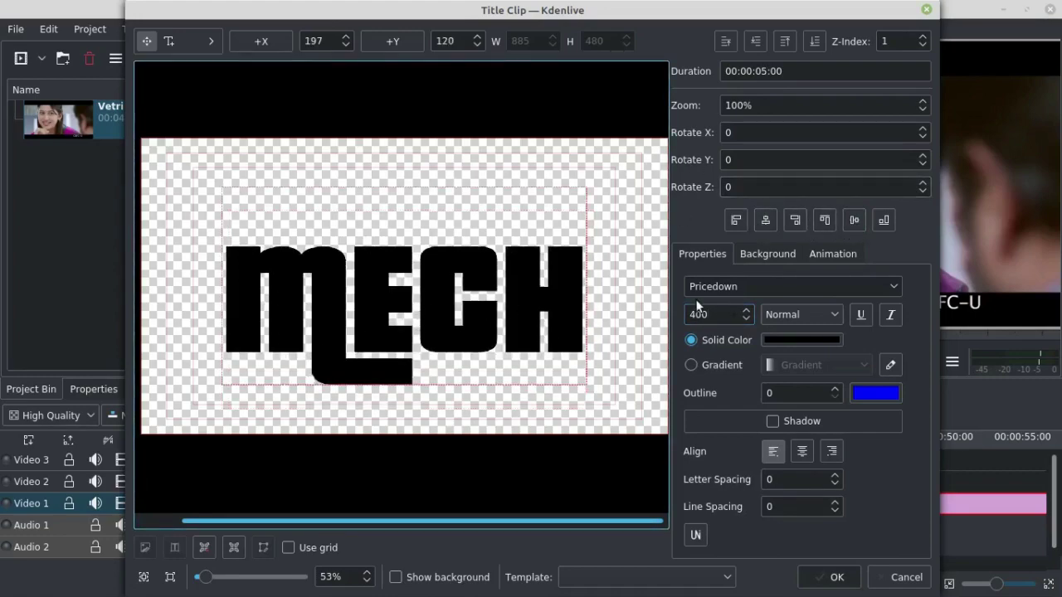
{"action": "left_click", "coordinate": [833, 578]}
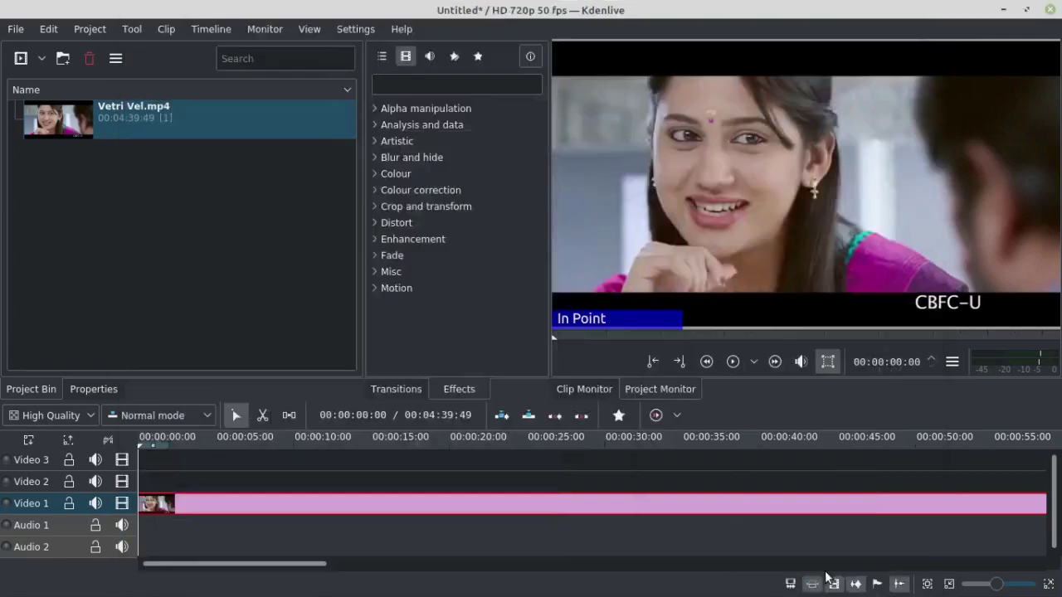
- Place the MECH title clip at the start of the Video 2 track and extend its duration to 00:00:10:02
{"action": "left_click", "coordinate": [71, 133]}
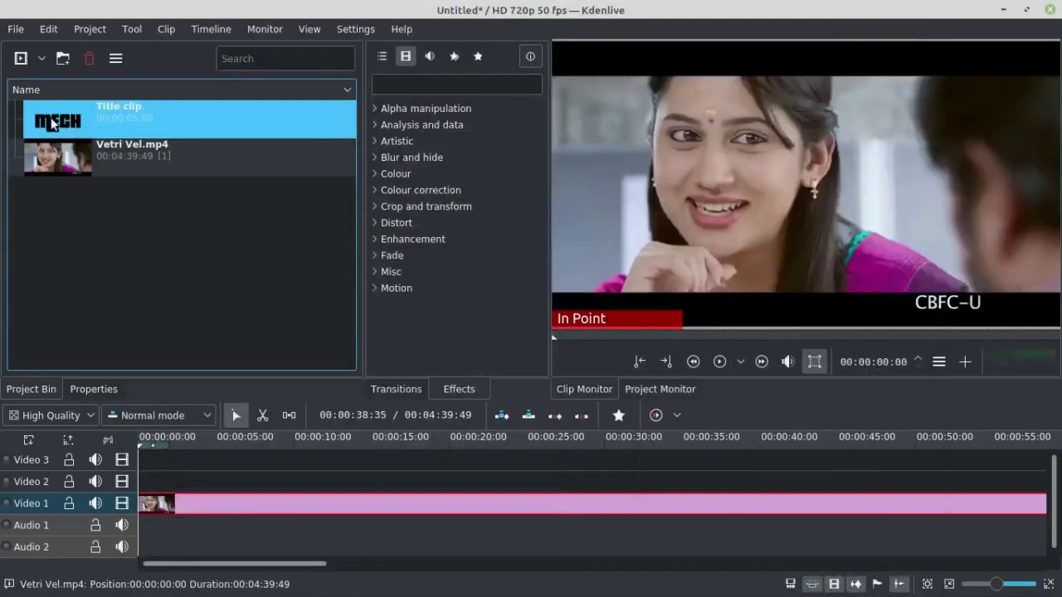
{"action": "left_click_drag", "start_coordinate": [70, 133], "coordinate": [170, 481]}
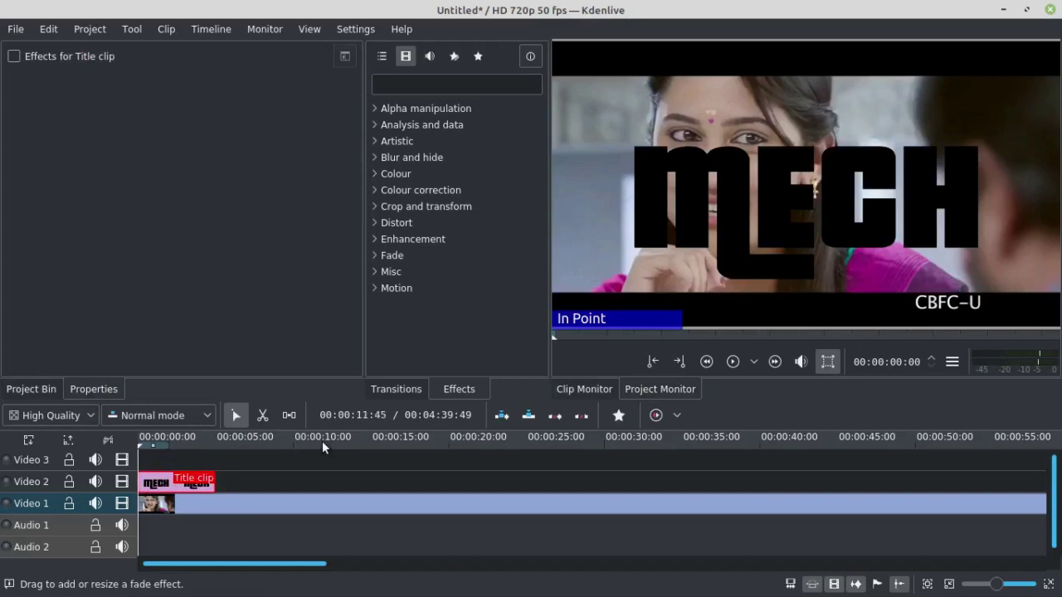
{"action": "double_click", "coordinate": [214, 488]}
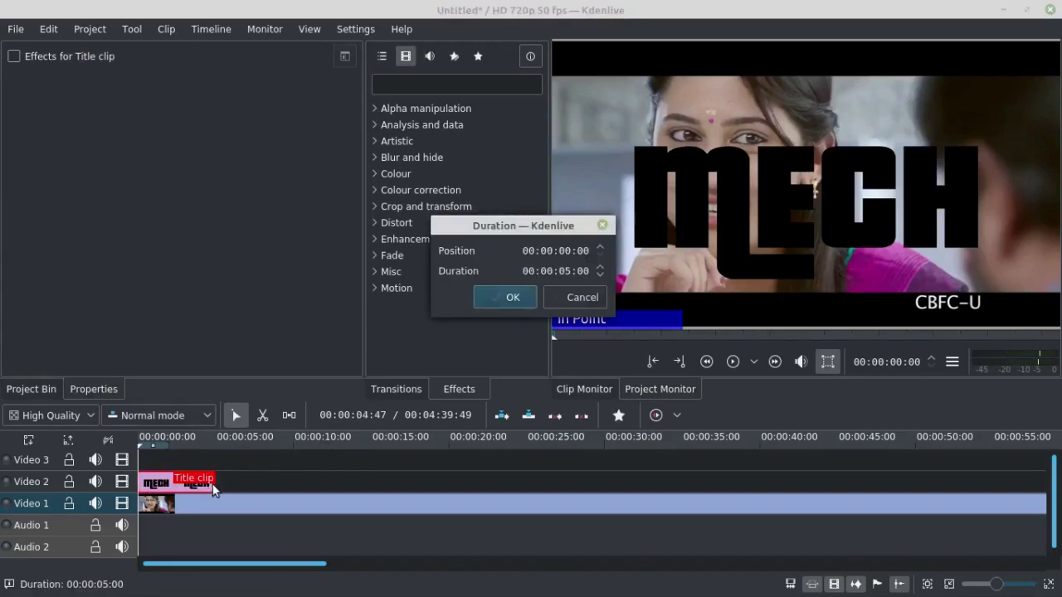
{"action": "left_click", "coordinate": [521, 304]}
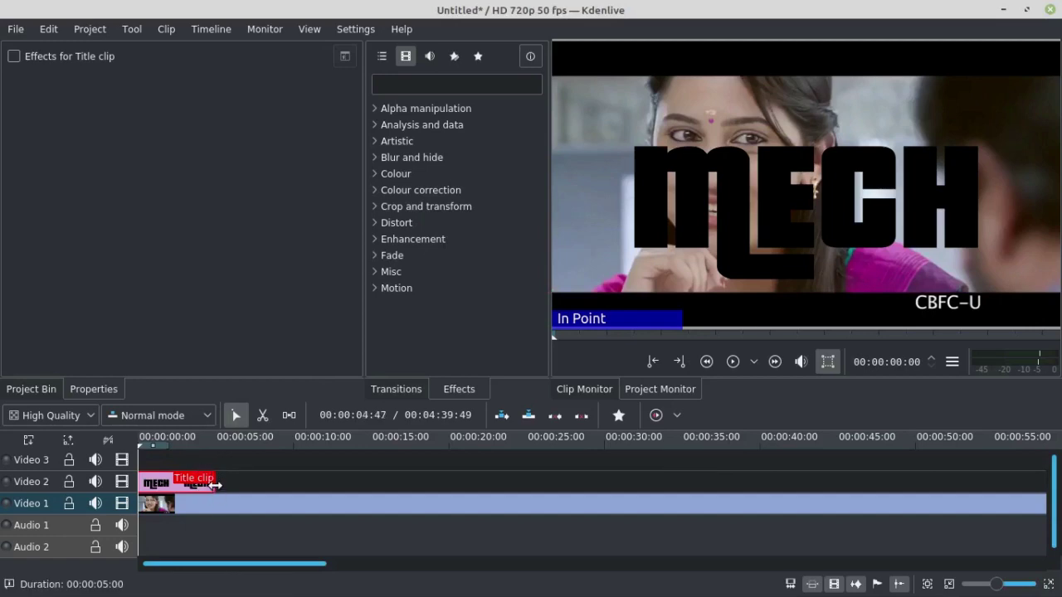
{"action": "left_click_drag", "start_coordinate": [215, 485], "coordinate": [291, 487]}
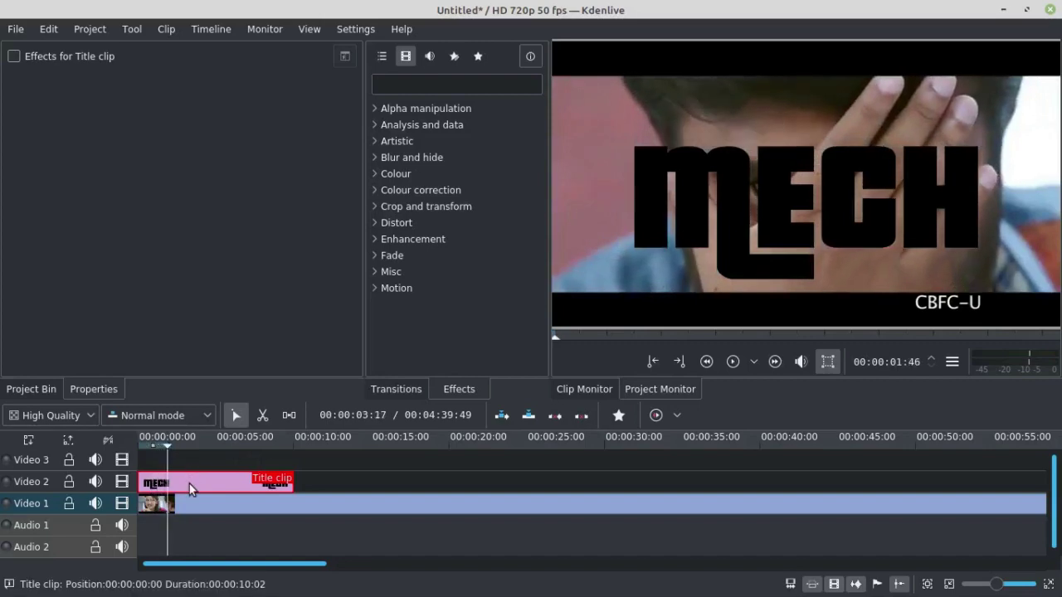
- Search the effects for "alpha op" and apply the Alpha operations effect to the title clip on Video 2
{"action": "left_click", "coordinate": [410, 91]}
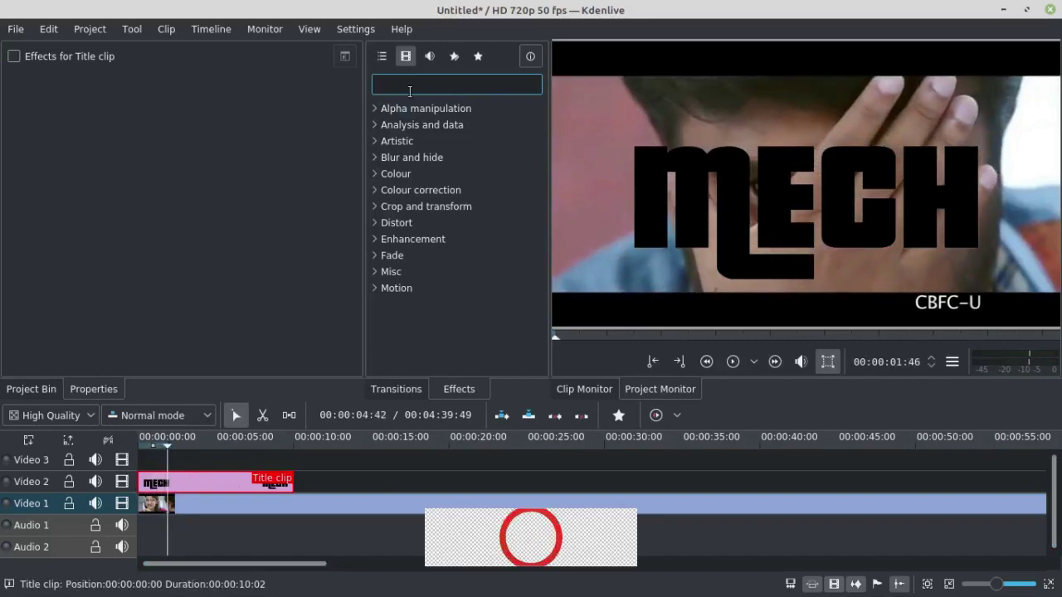
{"action": "left_click", "coordinate": [398, 389]}
{"action": "left_click", "coordinate": [459, 389]}
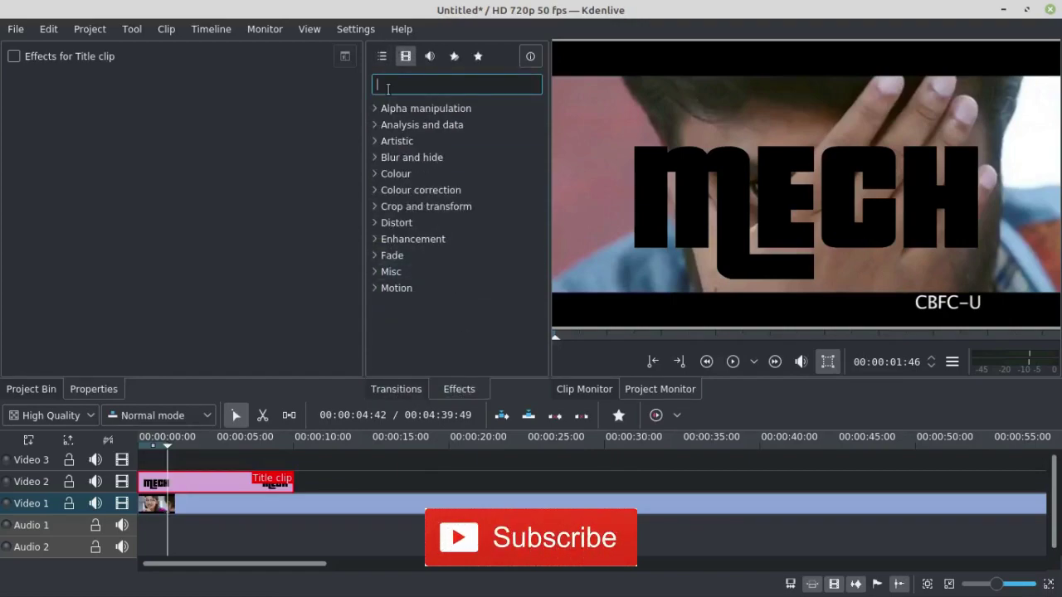
{"action": "type", "text": "al"}
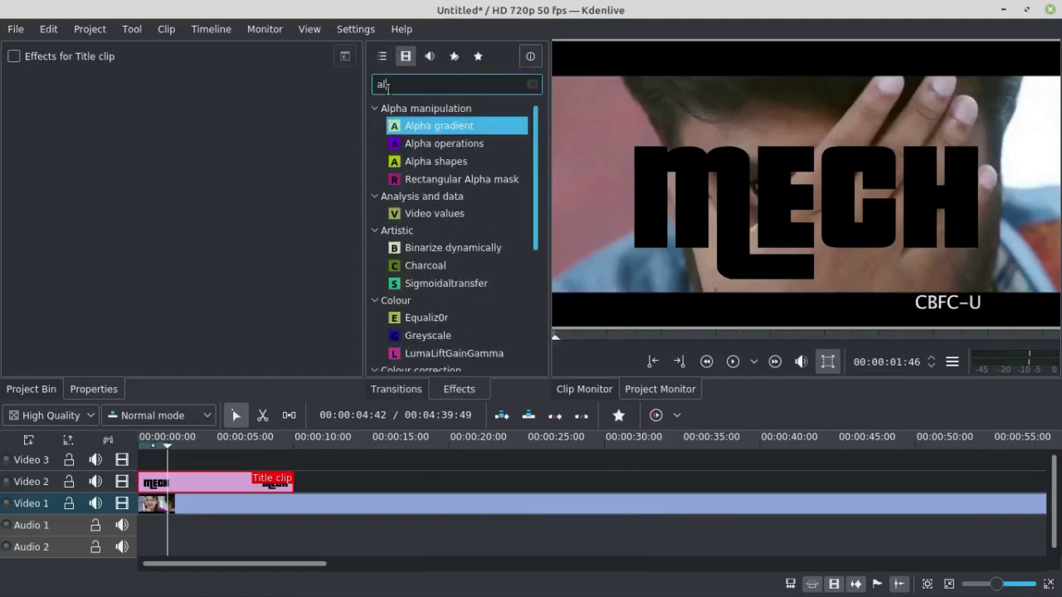
{"action": "type", "text": "pha op"}
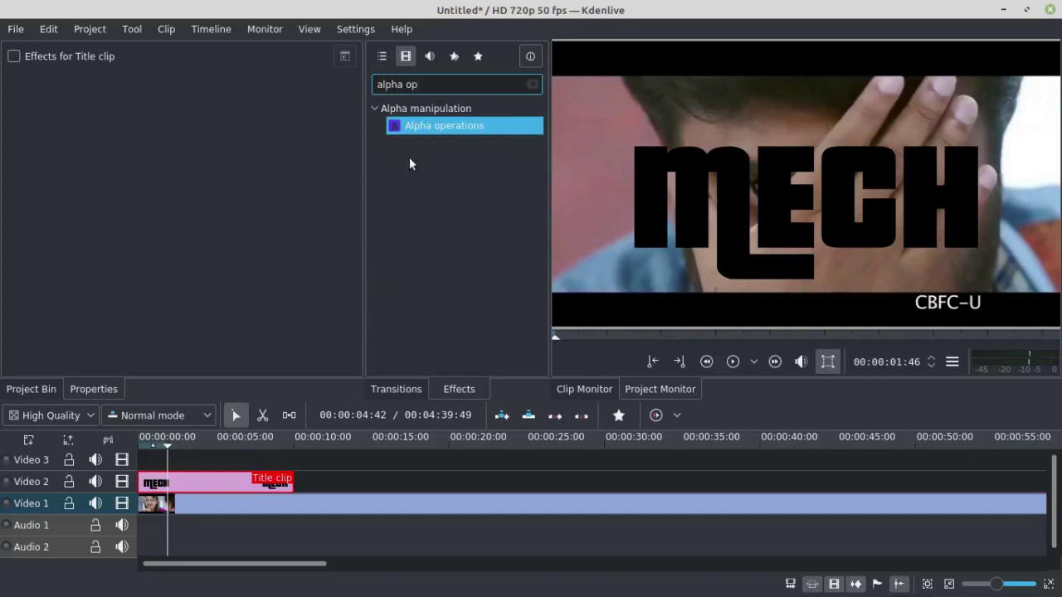
{"action": "left_click_drag", "start_coordinate": [424, 125], "coordinate": [190, 482]}
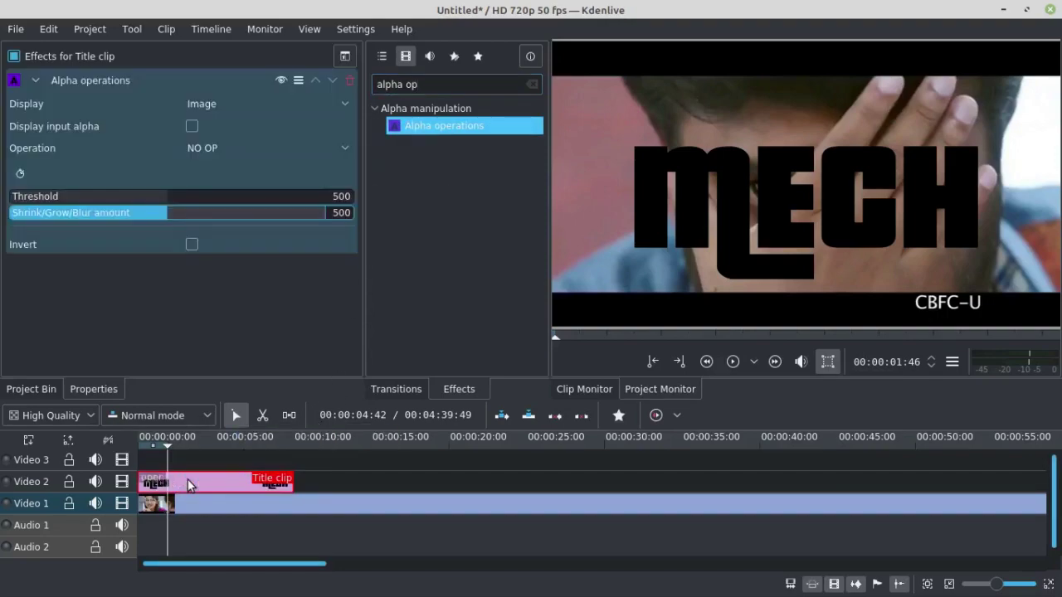
- Move the playhead to 00:00:01:20 and enable Invert in the title clip's Alpha operations effect
{"action": "left_click", "coordinate": [141, 445]}
{"action": "left_click", "coordinate": [159, 473]}
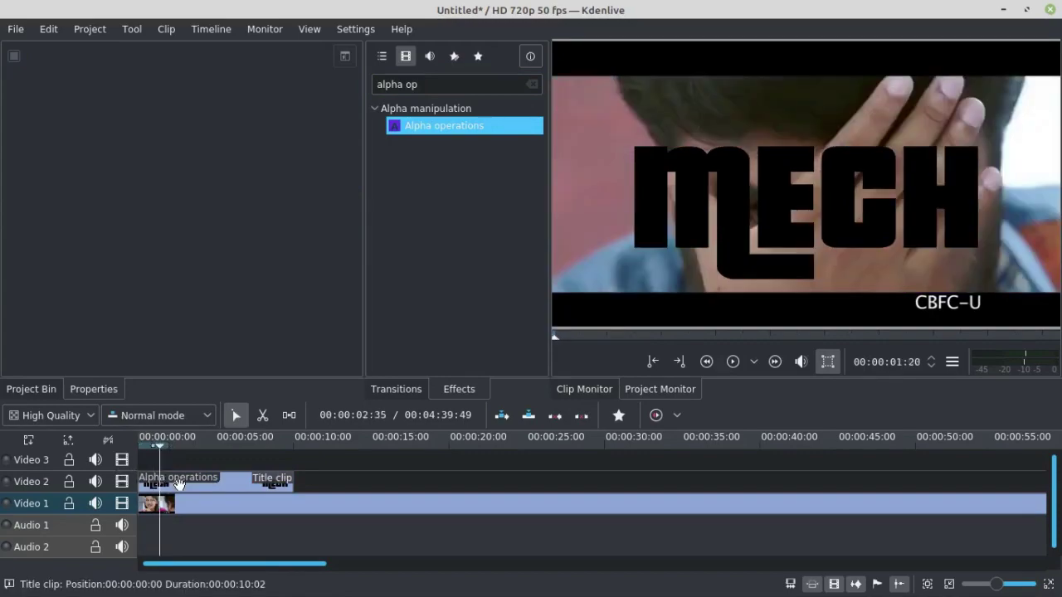
{"action": "left_click", "coordinate": [179, 486]}
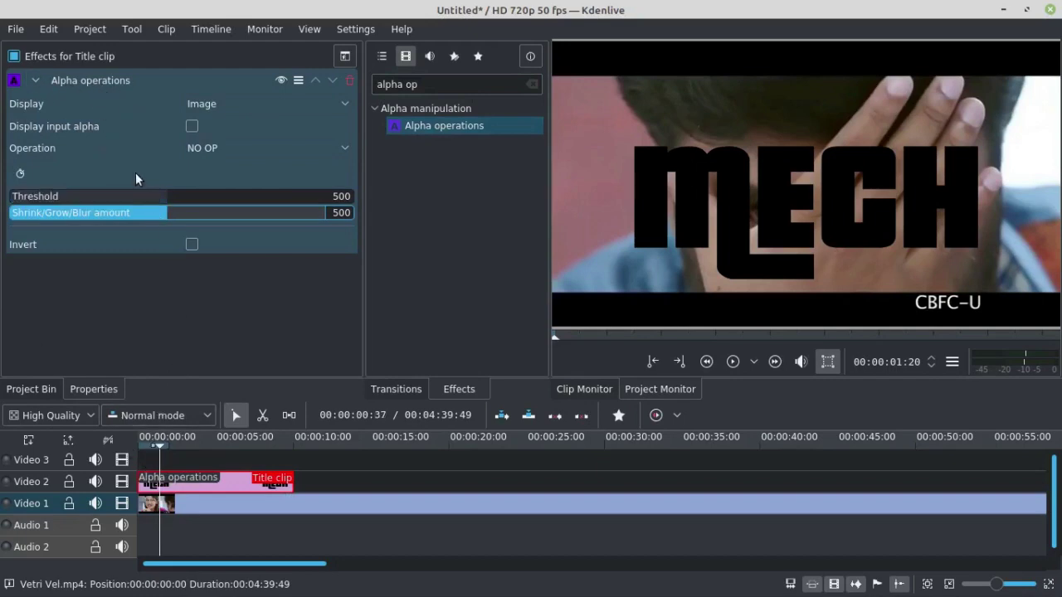
{"action": "left_click", "coordinate": [191, 244]}
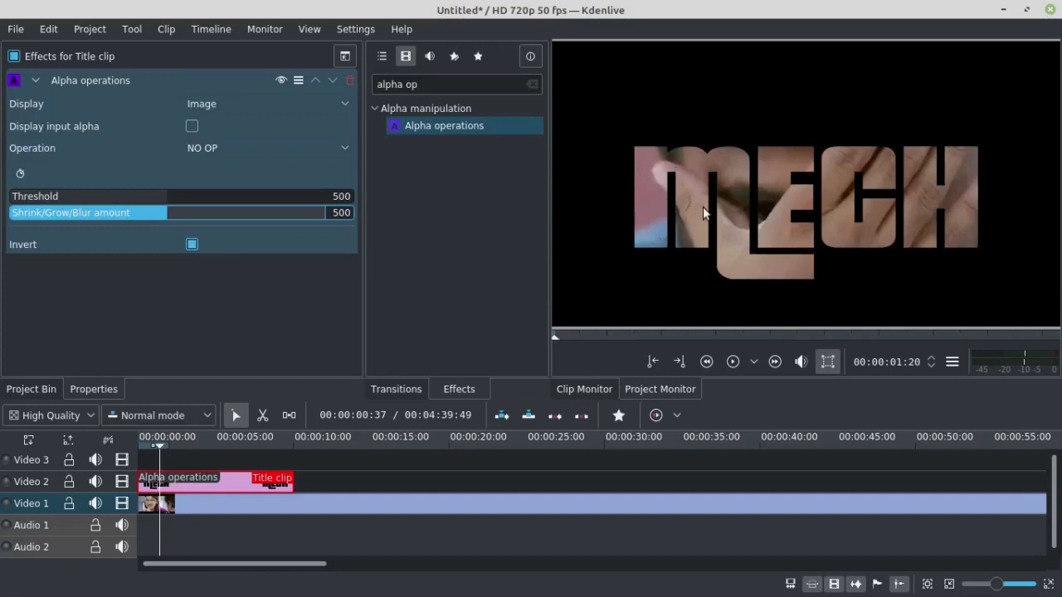
- Play the timeline from the start to about 00:00:07:00 to preview the video through the MECH letters
{"action": "left_click", "coordinate": [161, 446]}
{"action": "key", "text": "Home"}
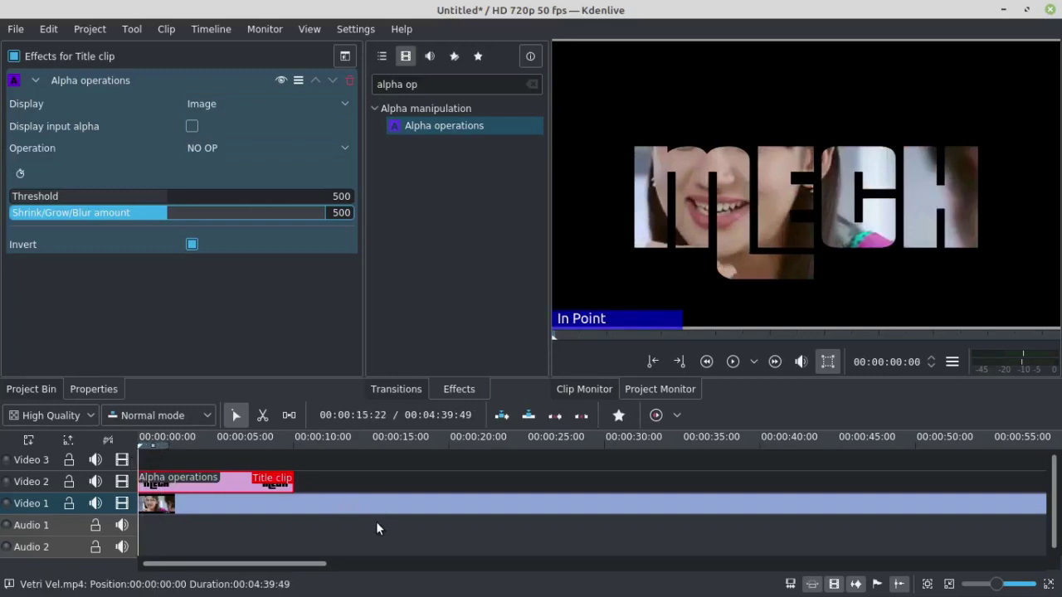
{"action": "key", "text": "space"}
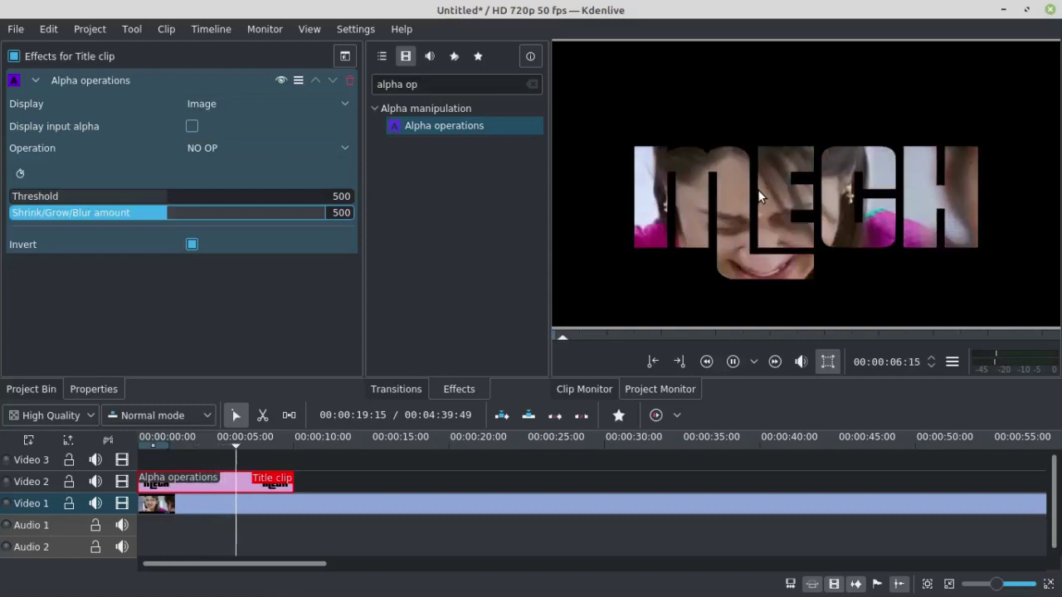
{"action": "key", "text": "space"}
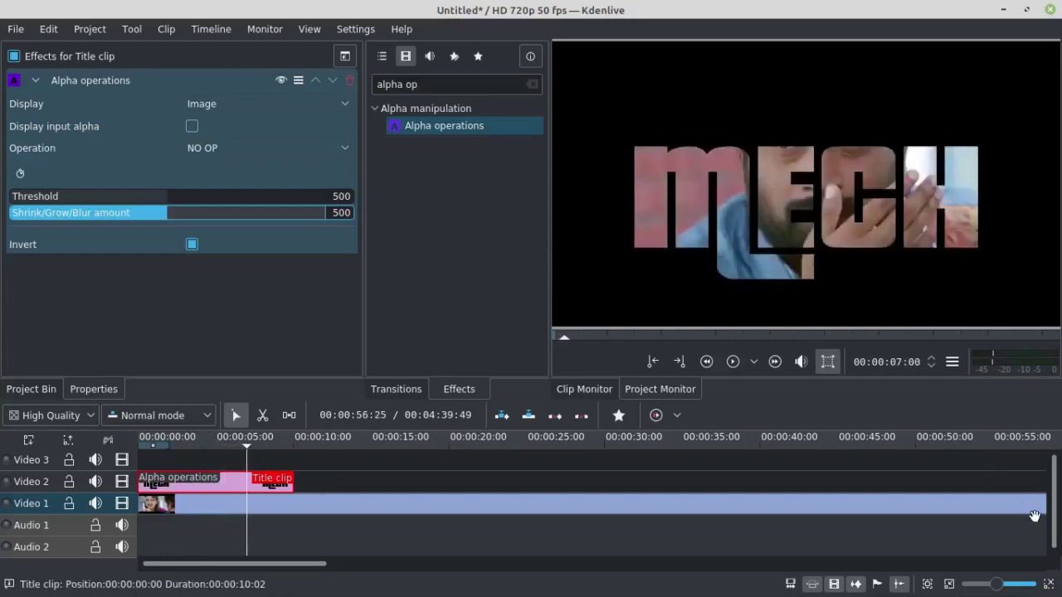
- Cut the Vetri Vel.mp4 clip on Video 1 with the Razor tool at 00:00:10:02, where the title clip ends
{"action": "left_click_drag", "start_coordinate": [1000, 584], "coordinate": [1006, 584]}
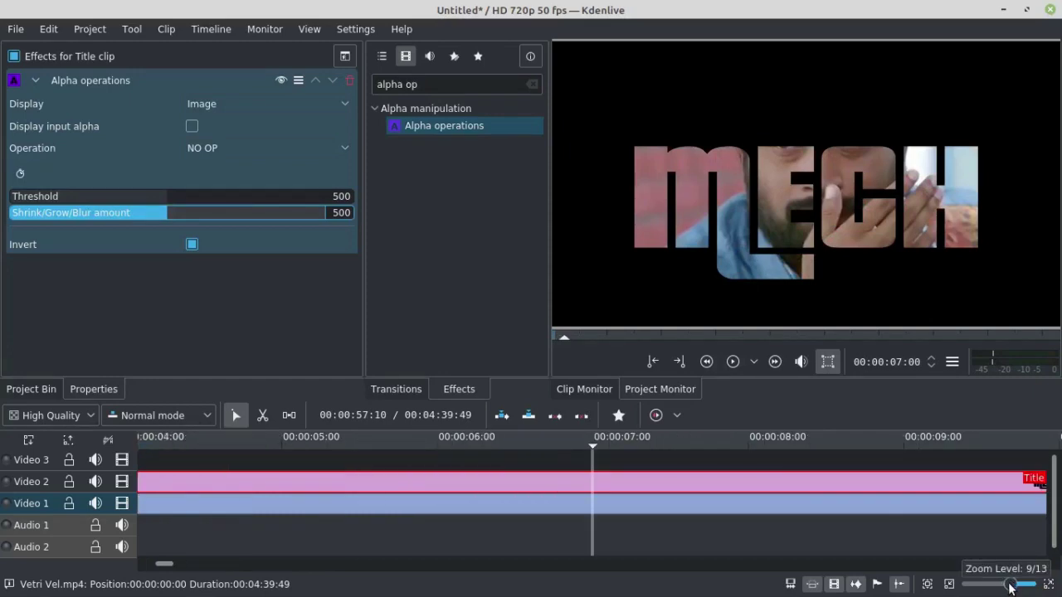
{"action": "left_click_drag", "start_coordinate": [170, 564], "coordinate": [165, 564]}
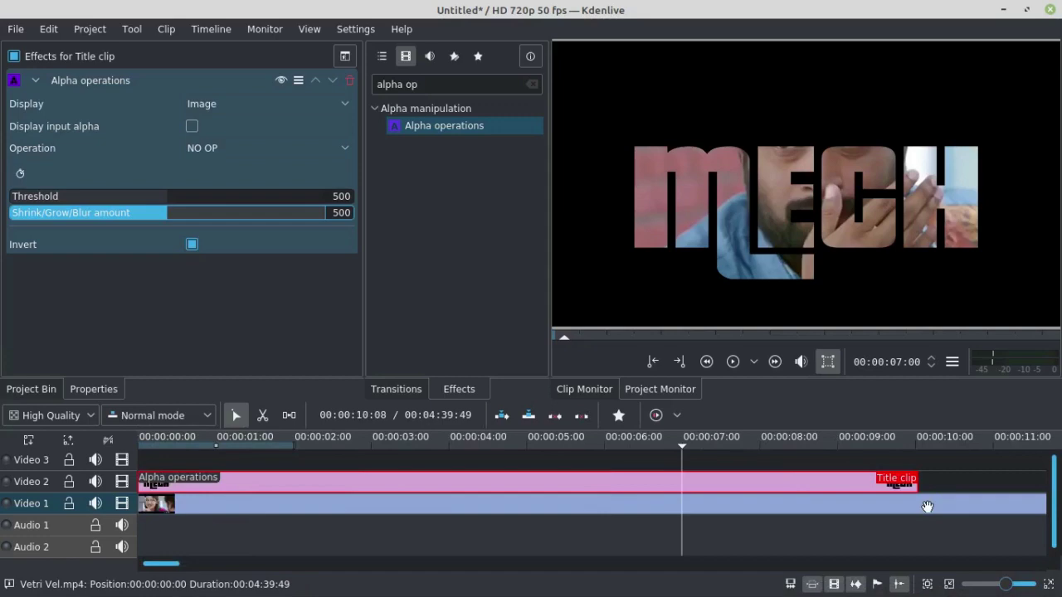
{"action": "left_click", "coordinate": [260, 416]}
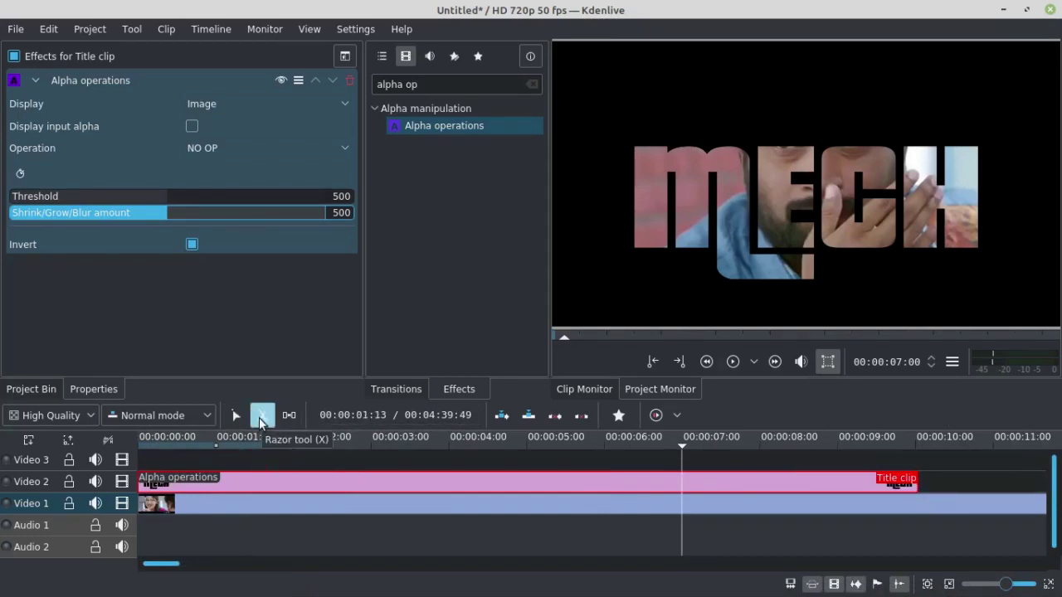
{"action": "left_click", "coordinate": [918, 504]}
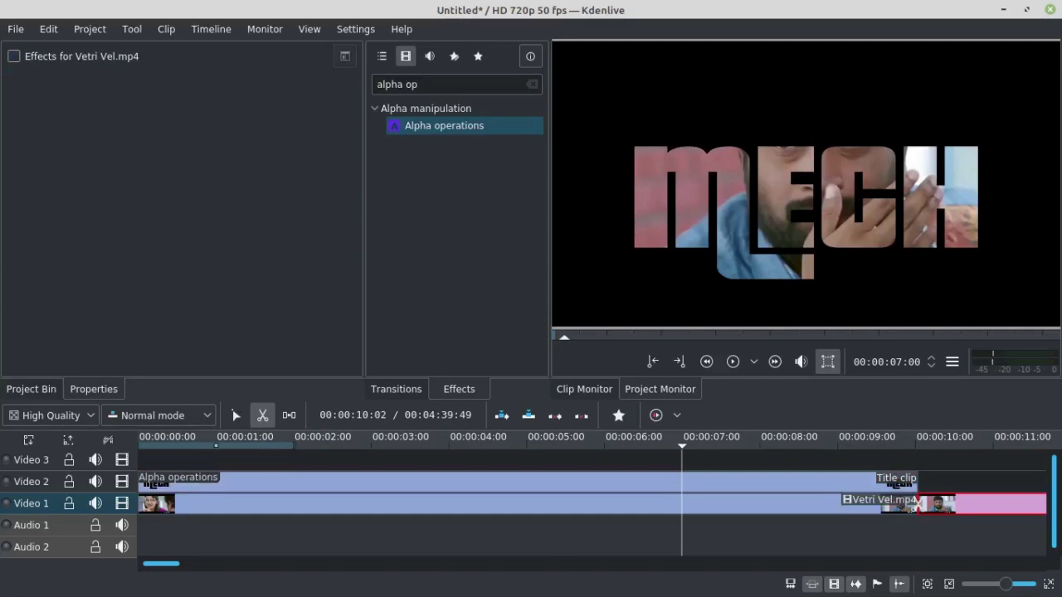
- Delete the leftover Vetri Vel.mp4 piece after 00:00:10:02 on Video 1 and return the playhead to about 00:00:00:05
{"action": "left_click", "coordinate": [235, 419]}
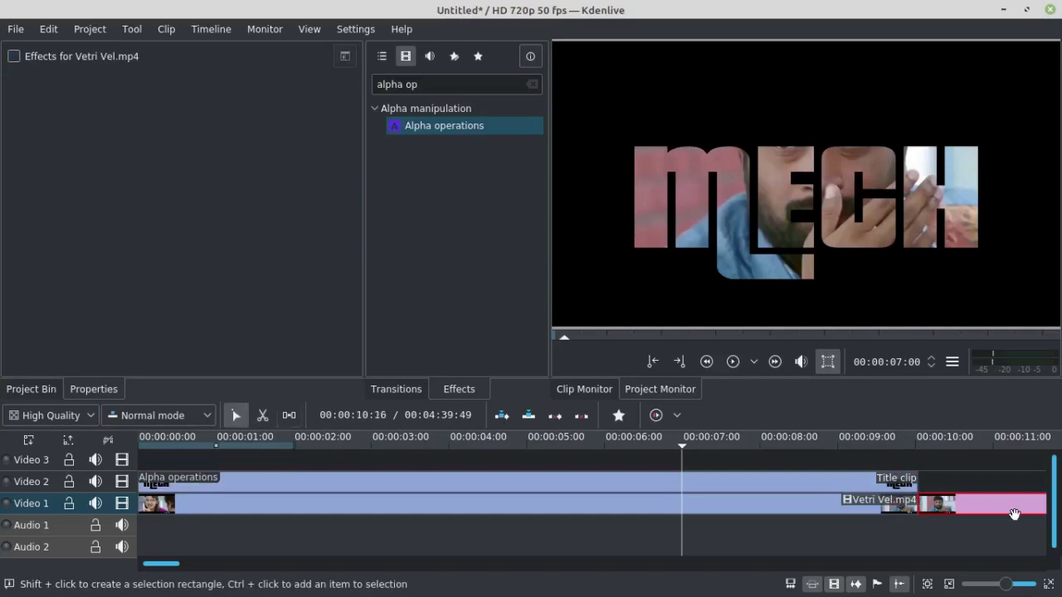
{"action": "key", "text": "Delete"}
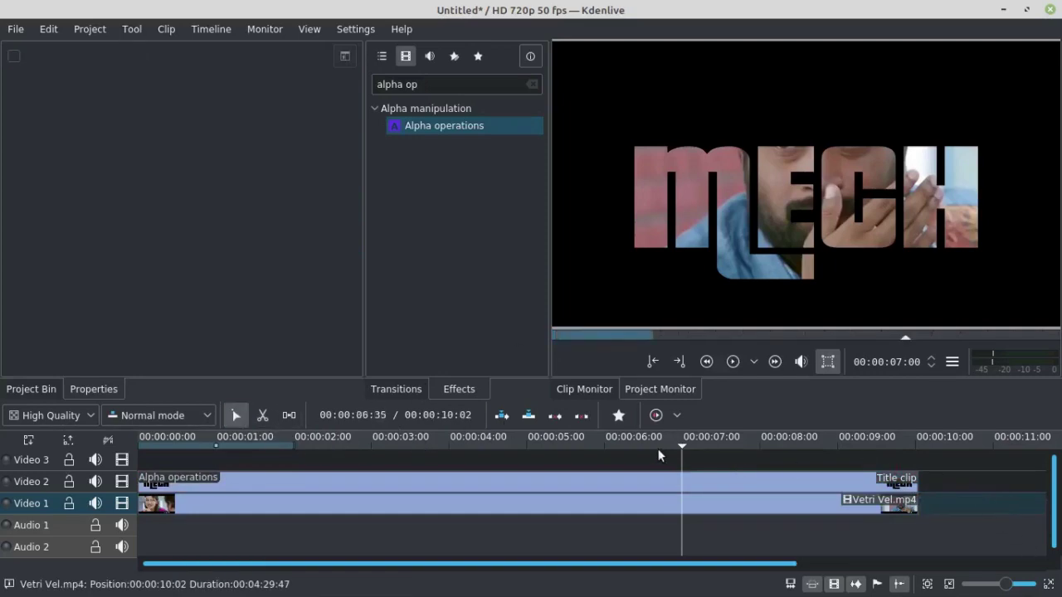
{"action": "left_click_drag", "start_coordinate": [681, 444], "coordinate": [137, 462]}
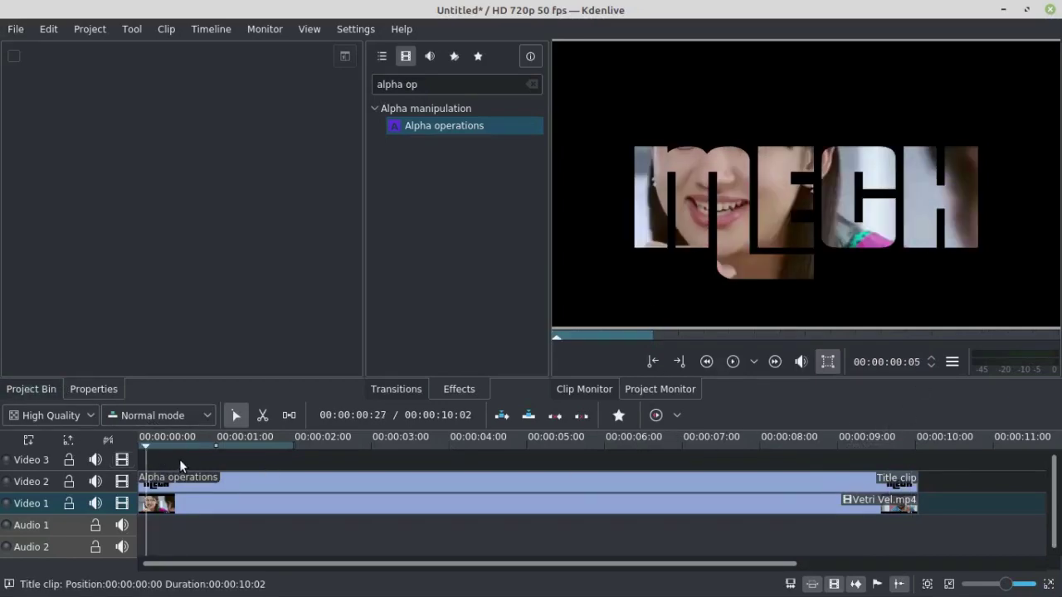
- Open the project's rendering settings and enlarge the dialog so the full output path and more formats fit
{"action": "left_click", "coordinate": [83, 28]}
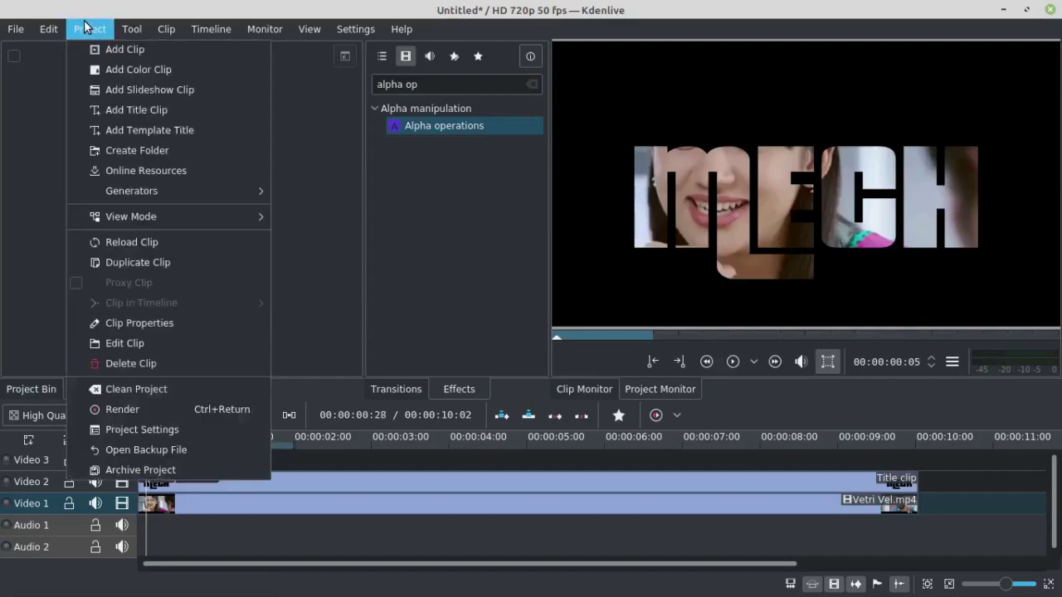
{"action": "left_click", "coordinate": [136, 409]}
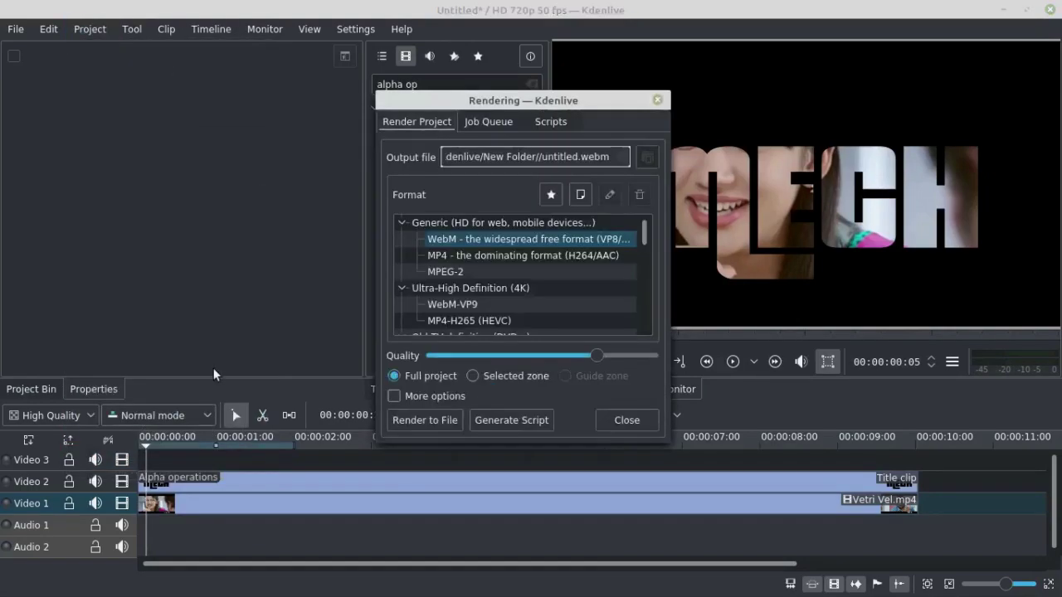
{"action": "left_click_drag", "start_coordinate": [512, 104], "coordinate": [386, 22]}
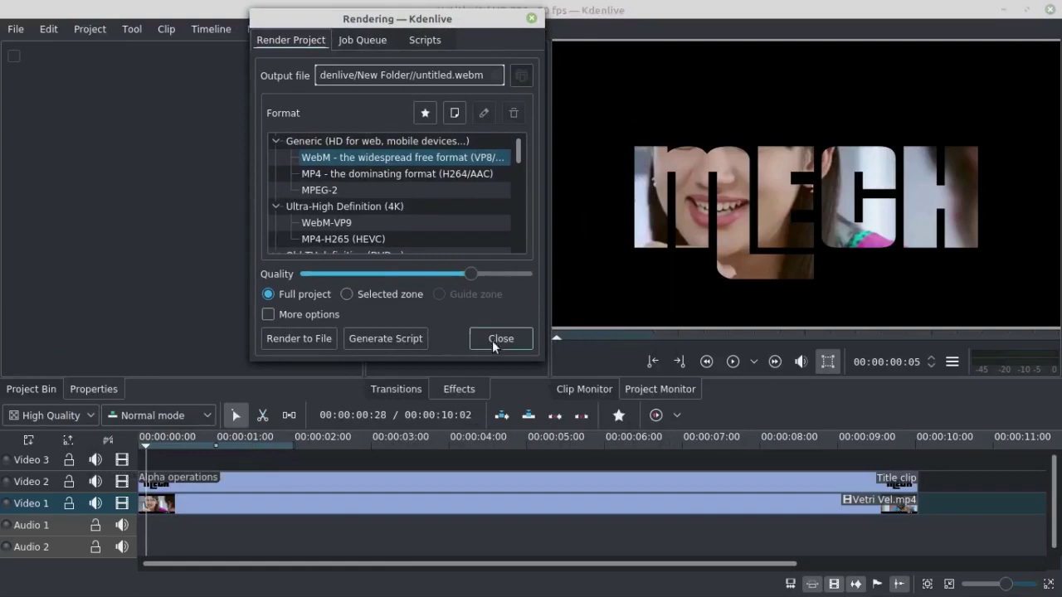
{"action": "left_click_drag", "start_coordinate": [542, 358], "coordinate": [785, 540]}
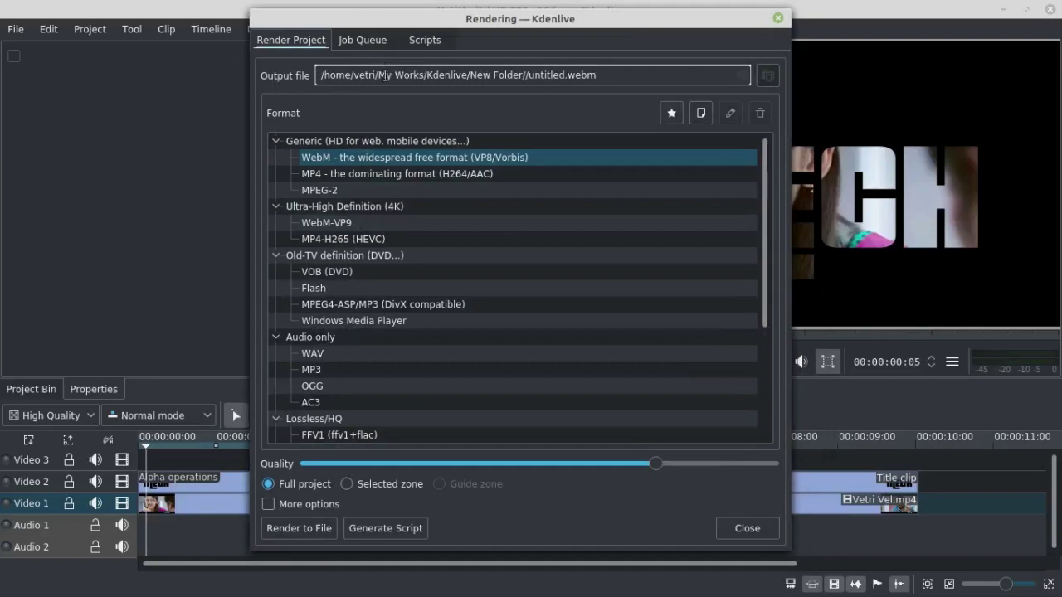
- Set the render output file to untitled.webm in the home directory's Desktop folder, removing the leading slash from the file name
{"action": "left_click", "coordinate": [768, 76]}
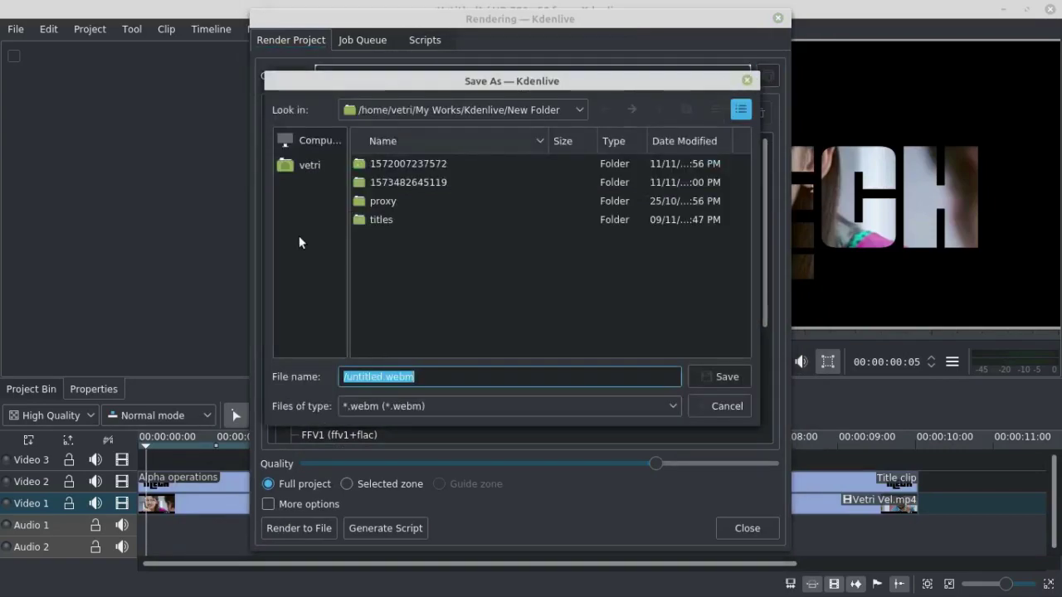
{"action": "left_click_drag", "start_coordinate": [503, 83], "coordinate": [453, 78]}
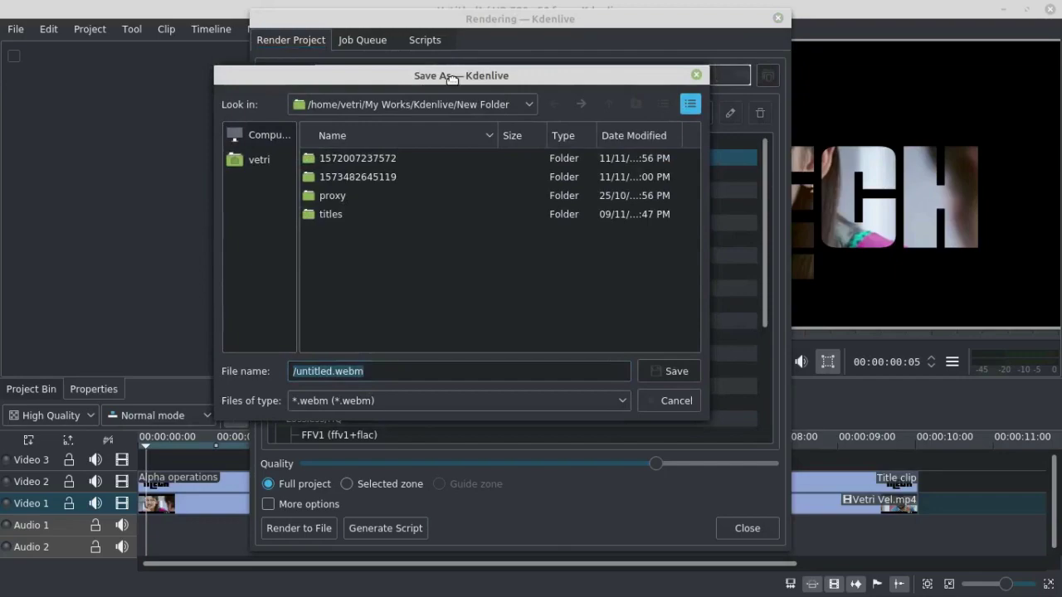
{"action": "left_click", "coordinate": [254, 159]}
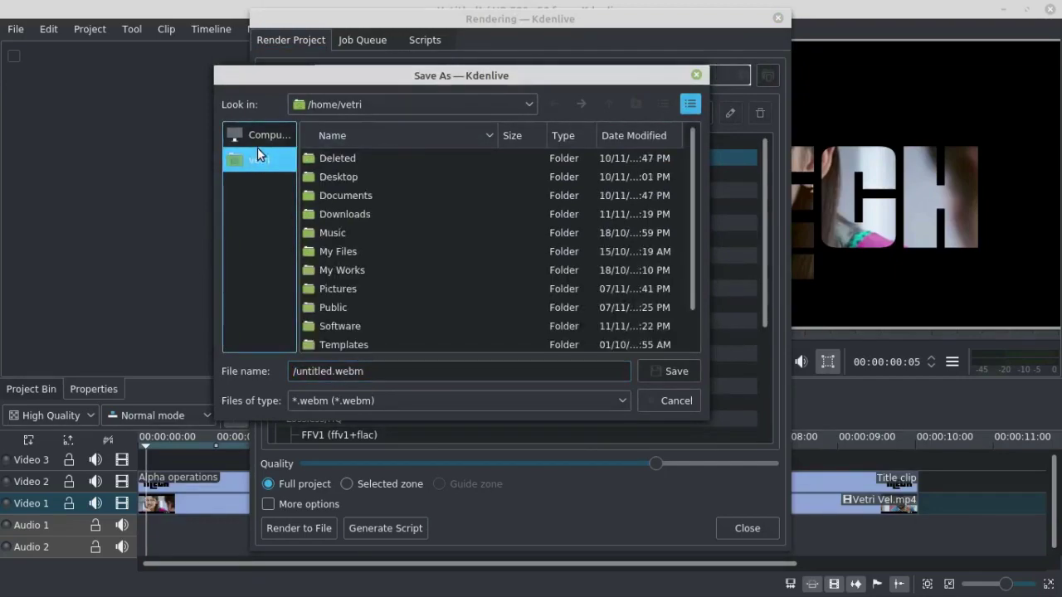
{"action": "left_click", "coordinate": [260, 135]}
{"action": "left_click", "coordinate": [256, 158]}
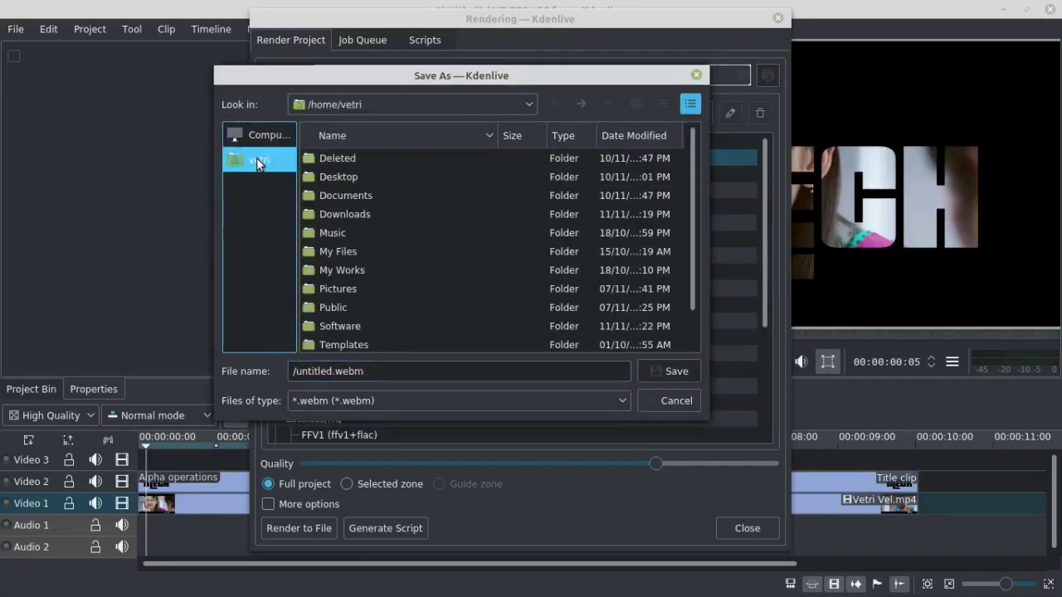
{"action": "double_click", "coordinate": [347, 177]}
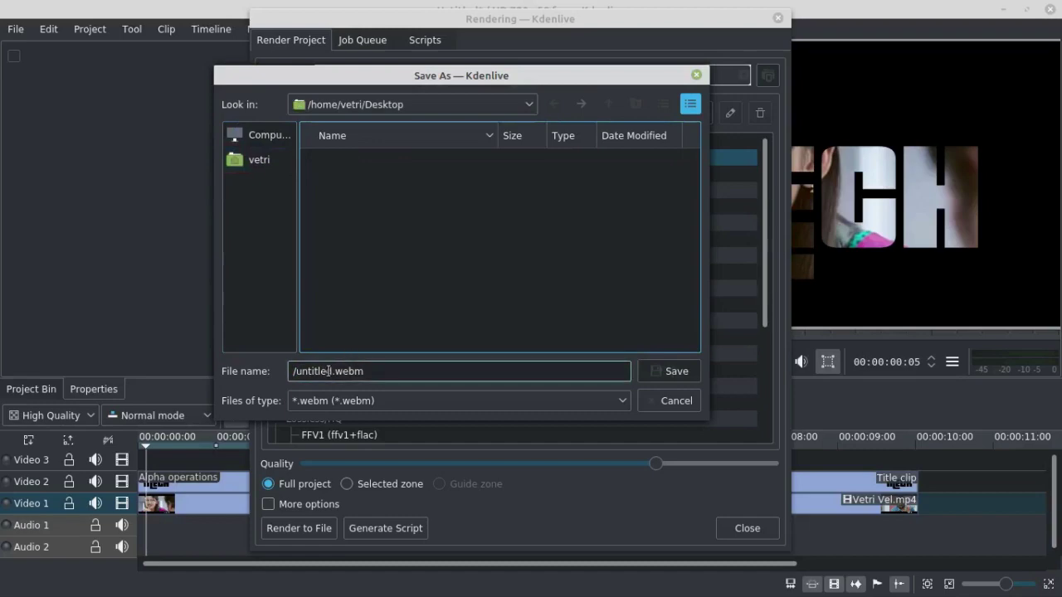
{"action": "left_click", "coordinate": [297, 371]}
{"action": "key", "text": "BackSpace"}
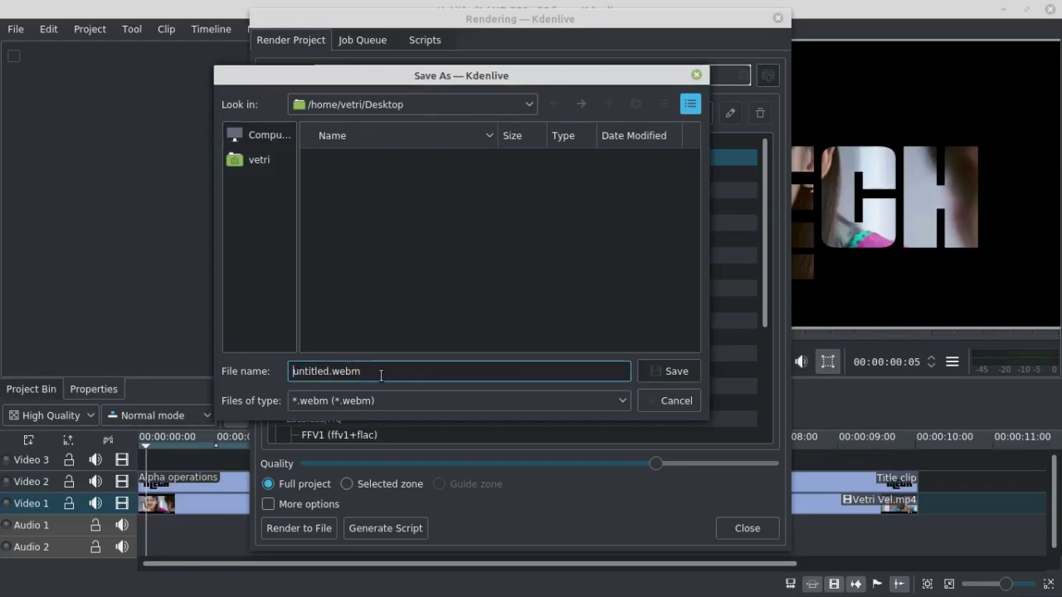
{"action": "left_click", "coordinate": [669, 371]}
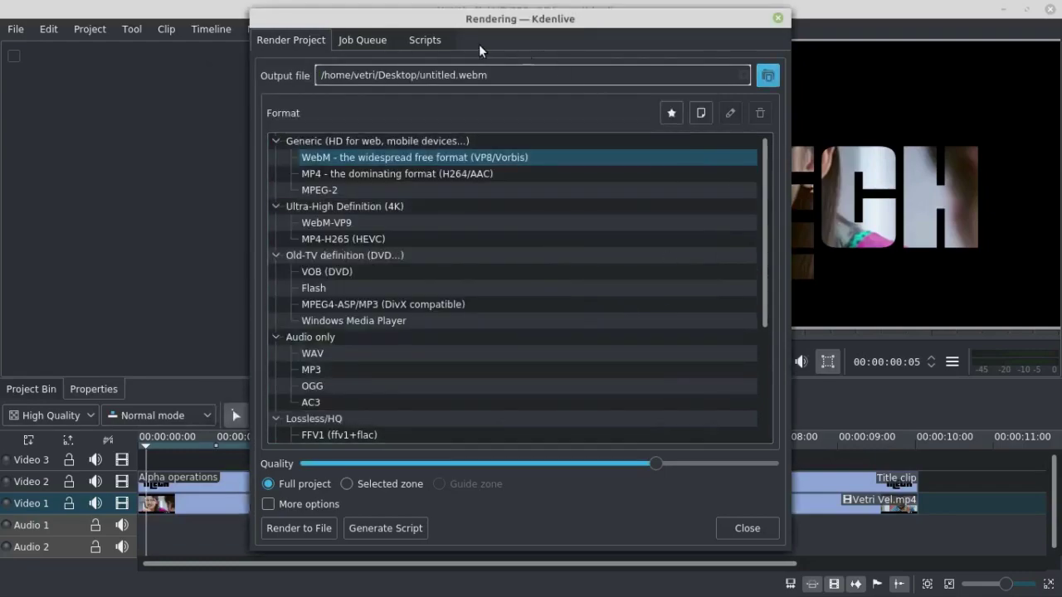
- Choose the generic MP4 (H264/AAC) render format and raise the quality to its maximum
{"action": "left_click", "coordinate": [342, 174]}
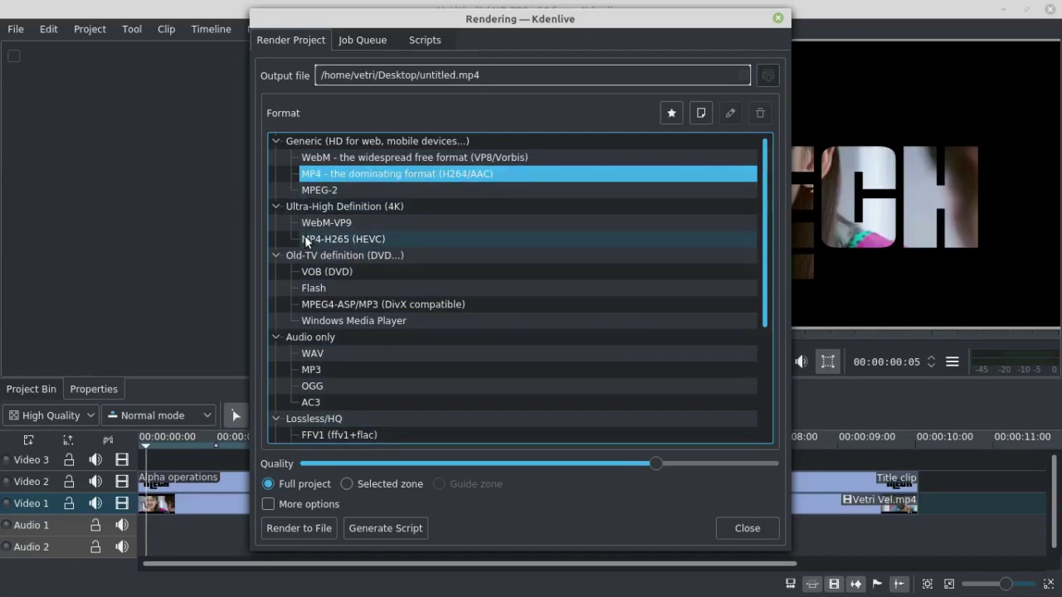
{"action": "left_click", "coordinate": [372, 241]}
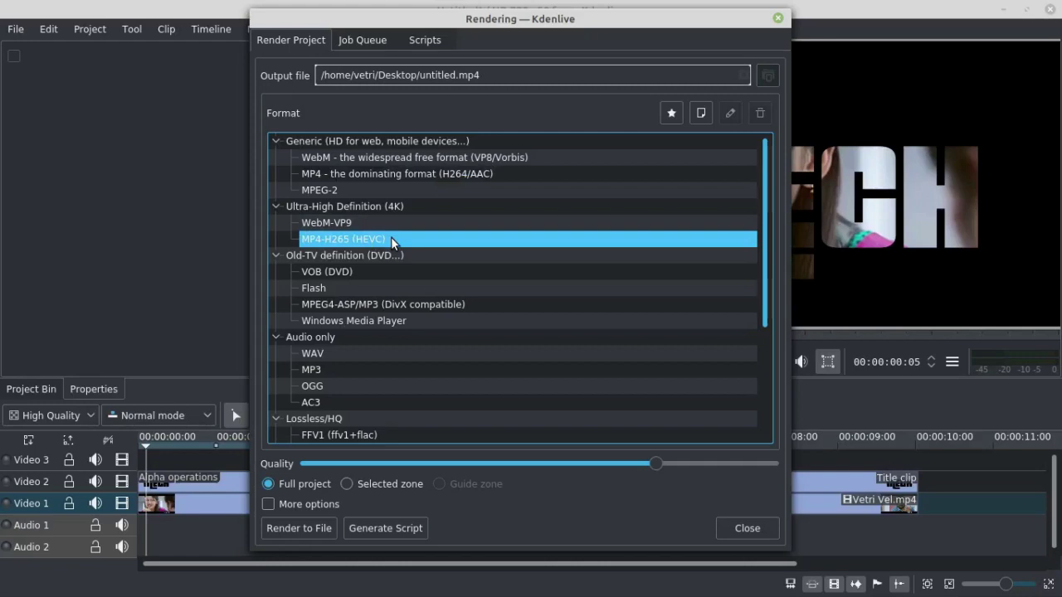
{"action": "left_click", "coordinate": [353, 173]}
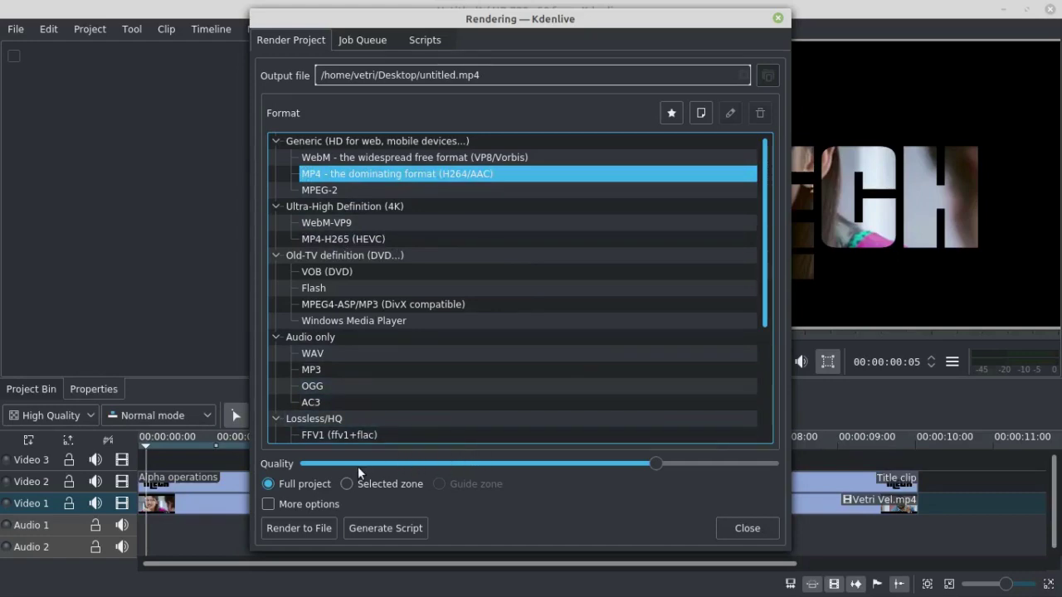
{"action": "left_click_drag", "start_coordinate": [657, 464], "coordinate": [832, 485]}
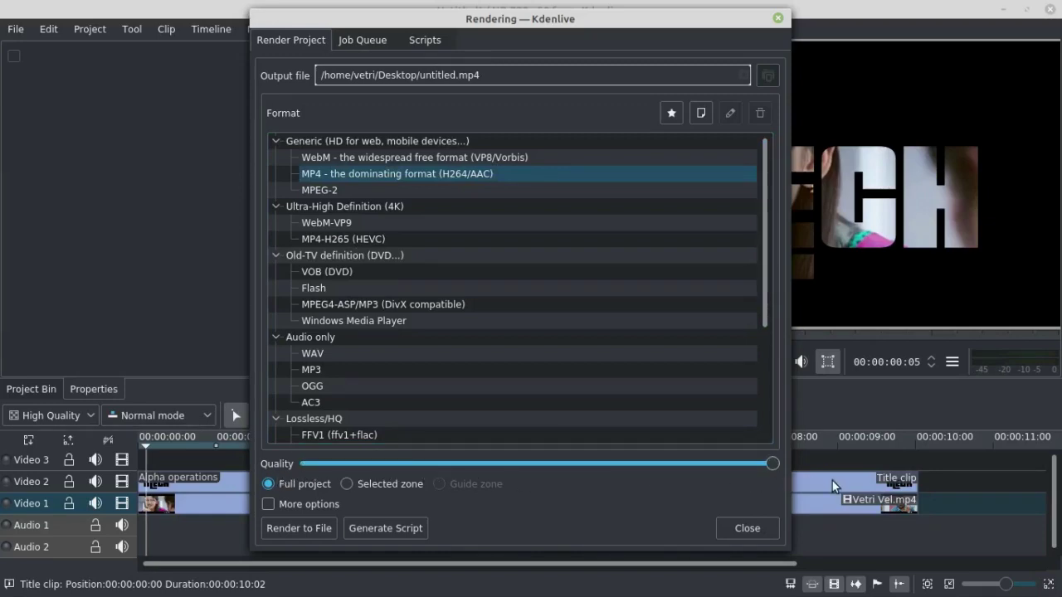
- Render the full project to untitled.mp4, wait for the job to finish, and close the rendering dialog
{"action": "left_click", "coordinate": [298, 528]}
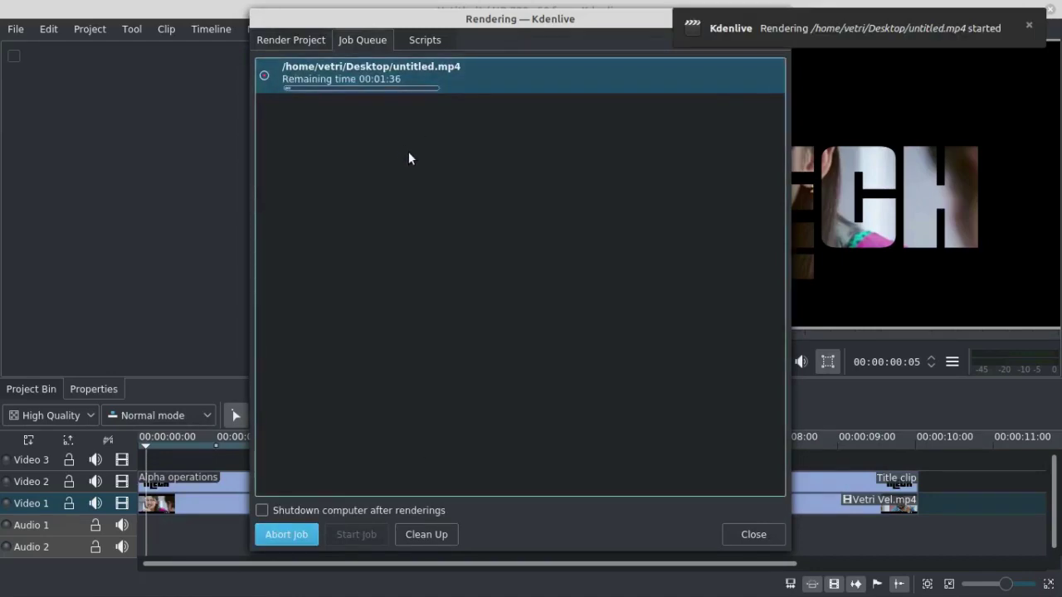
{"action": "left_click", "coordinate": [1029, 28]}
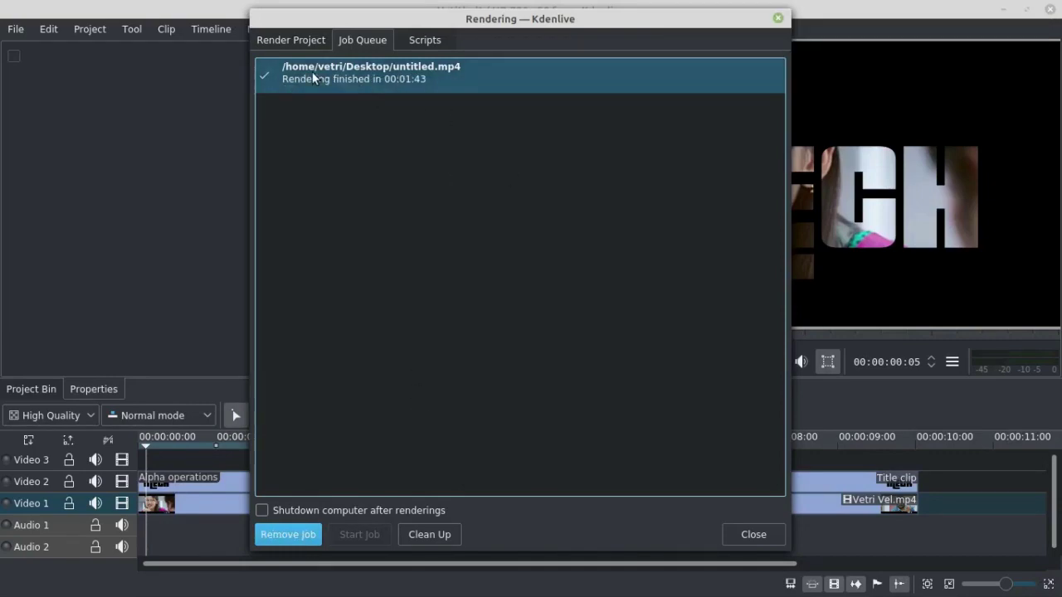
{"action": "left_click", "coordinate": [753, 534]}
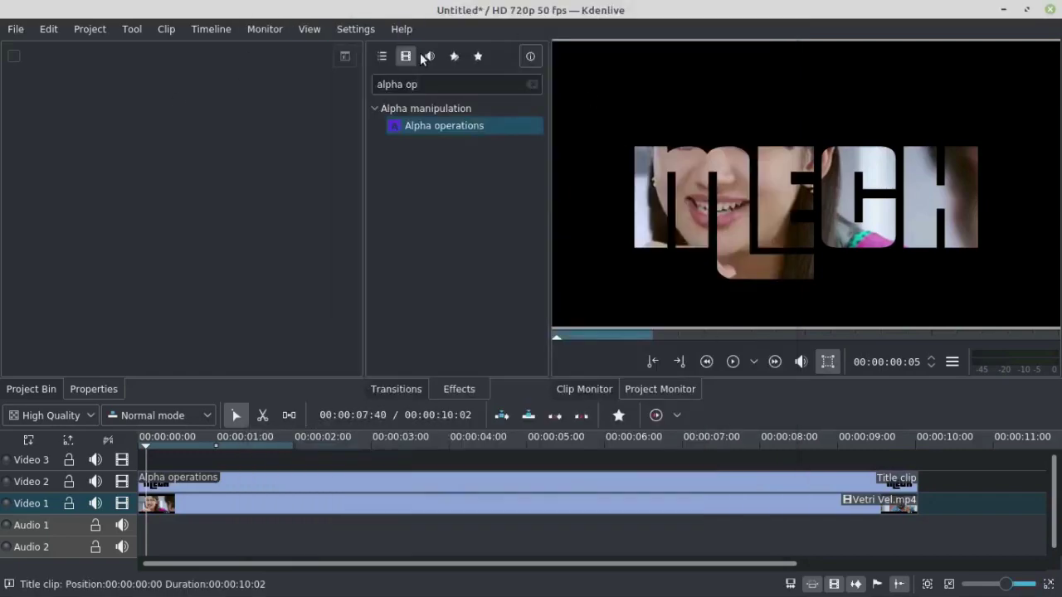
- Switch to the desktop, open untitled.mp4 in VLC media player, watch it maximized, and pause at about 00:08
{"action": "left_click", "coordinate": [1003, 10]}
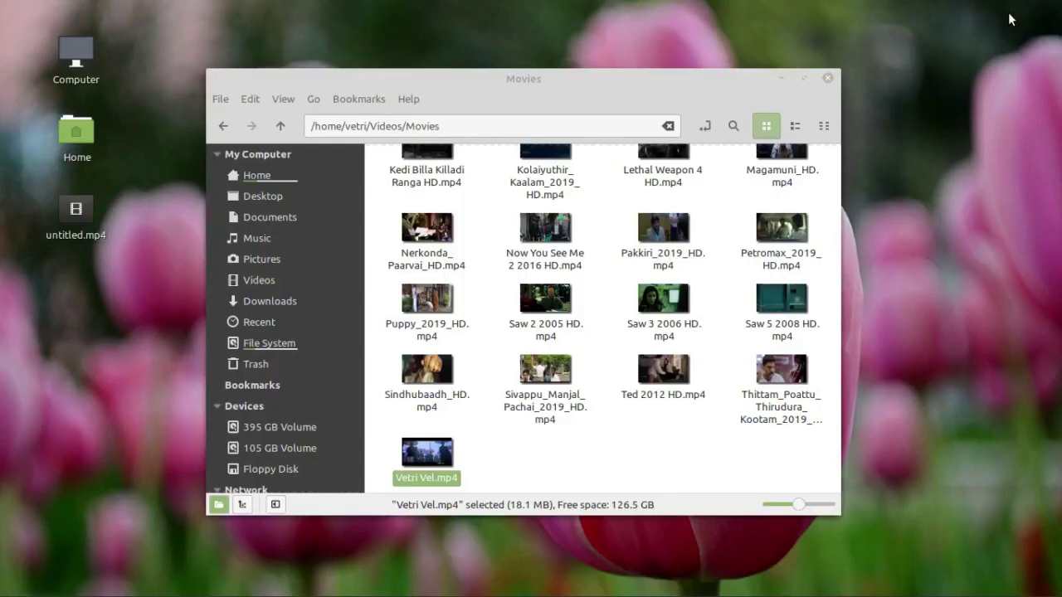
{"action": "key", "text": "ctrl+w"}
{"action": "left_click", "coordinate": [73, 207]}
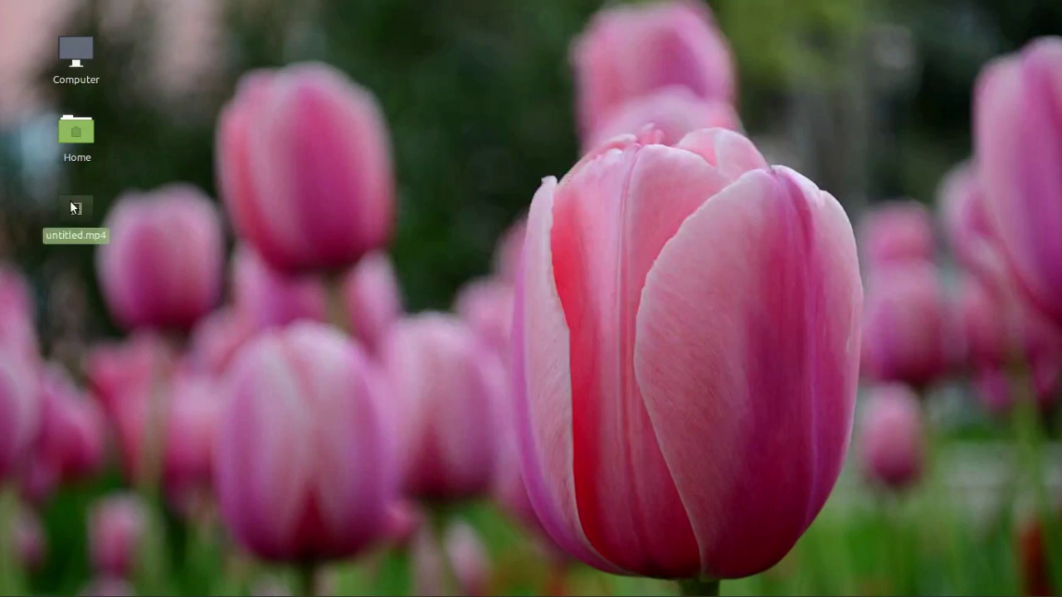
{"action": "double_click", "coordinate": [67, 212]}
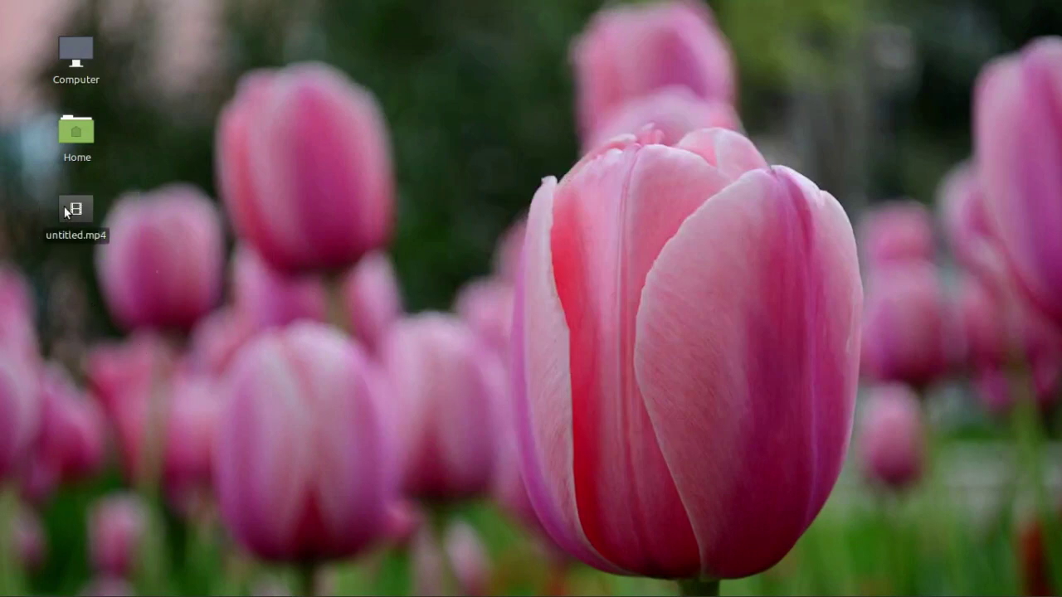
{"action": "double_click", "coordinate": [77, 209]}
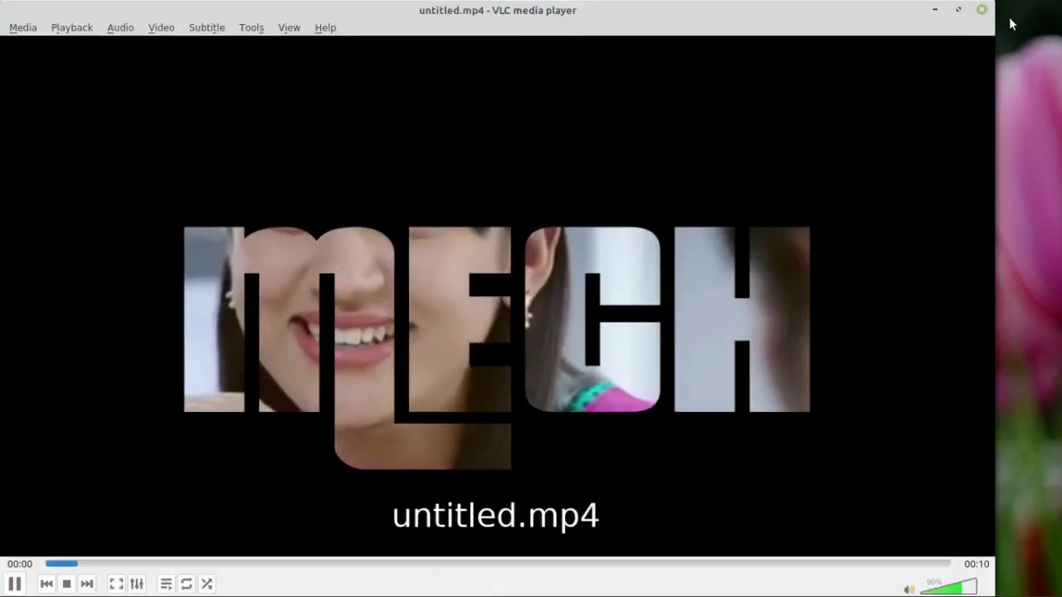
{"action": "left_click", "coordinate": [959, 12]}
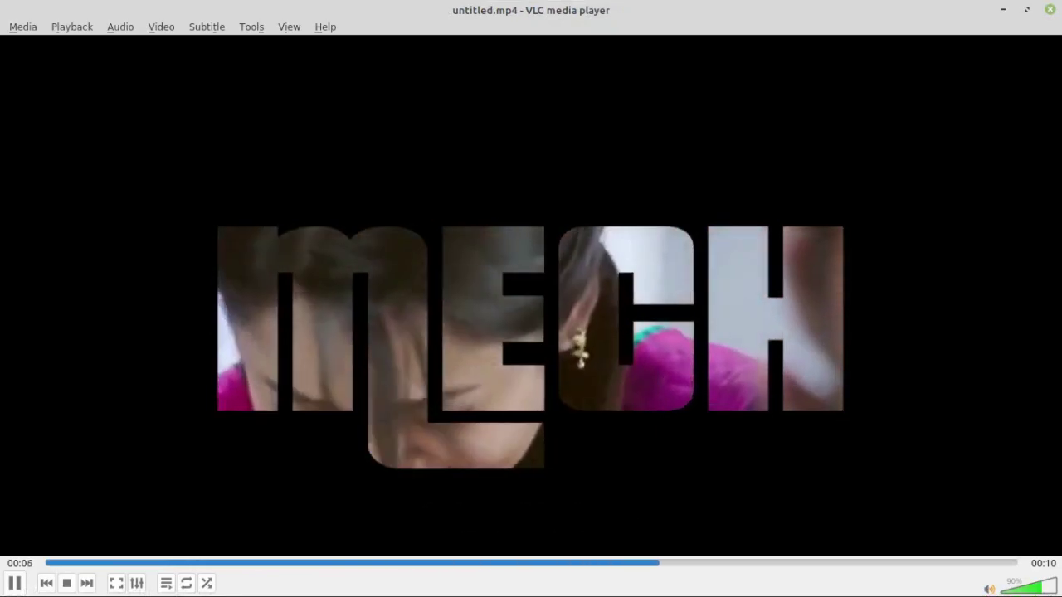
{"action": "key", "text": "space"}
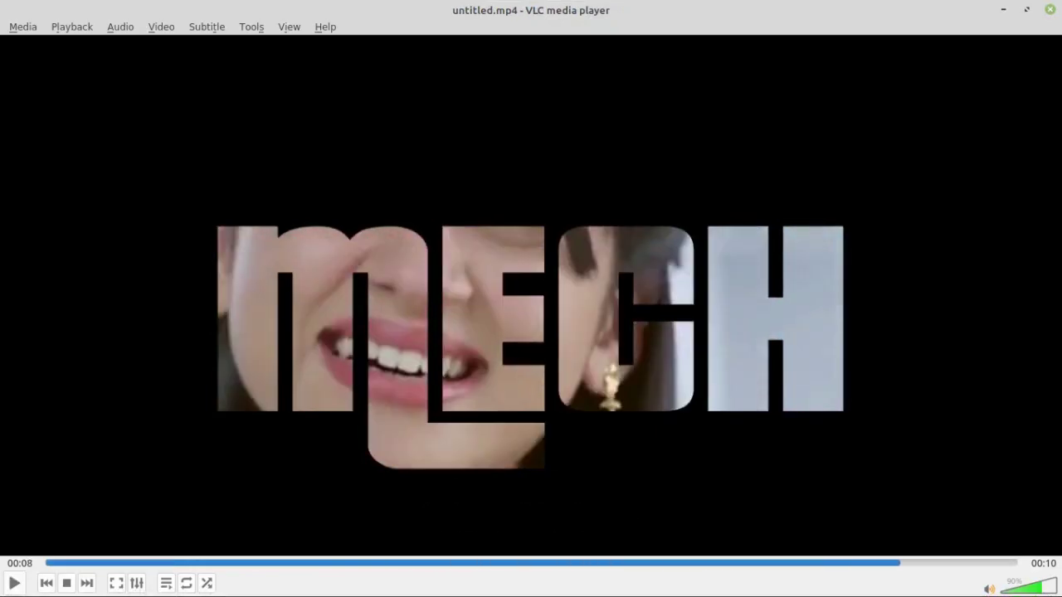